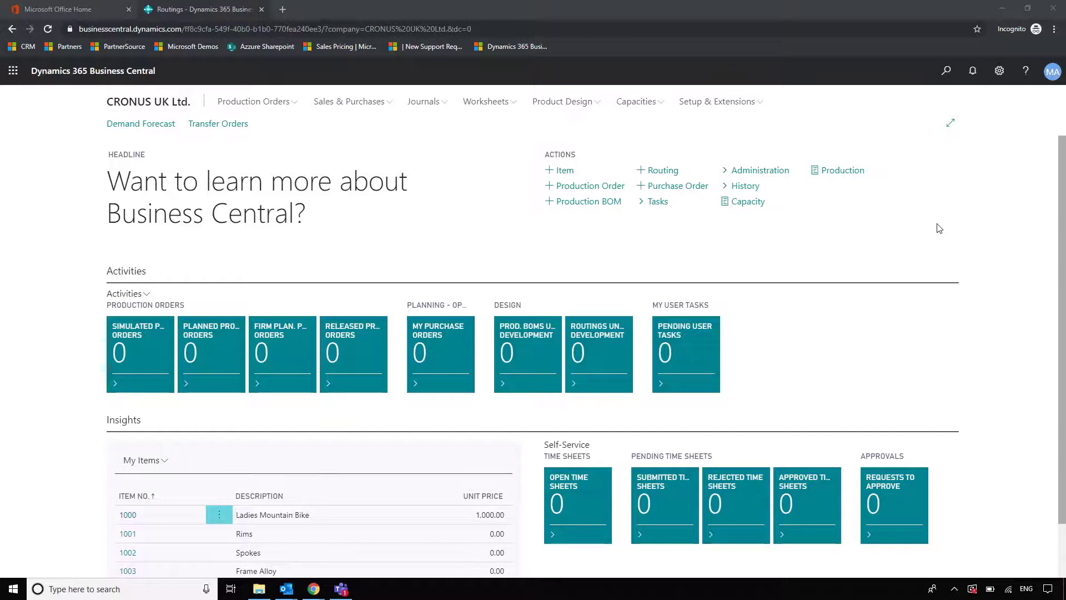
pyautogui.click(572, 104)
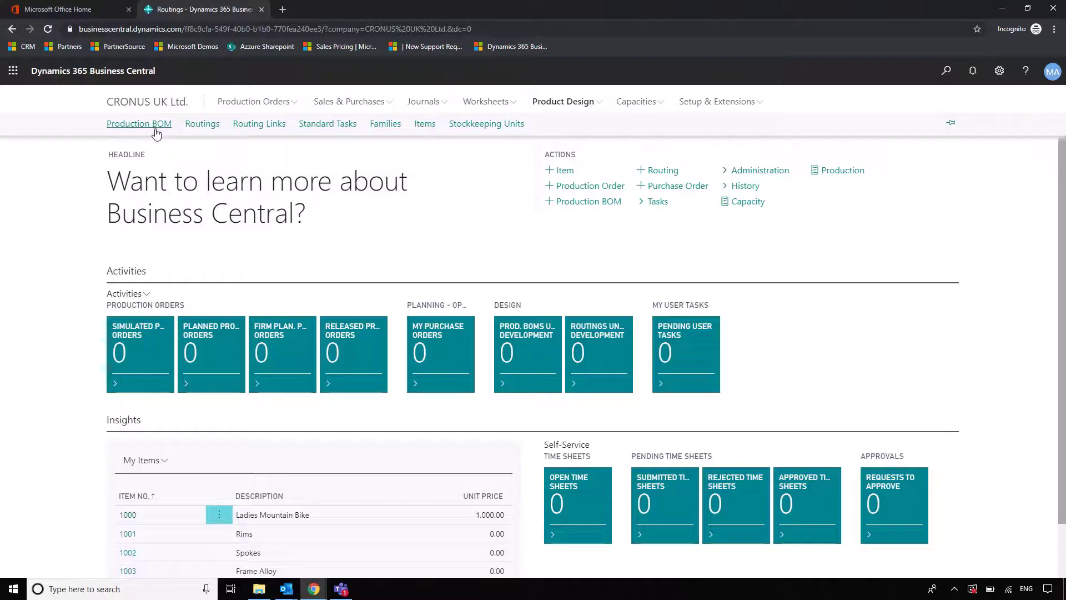
pyautogui.click(500, 228)
pyautogui.click(478, 108)
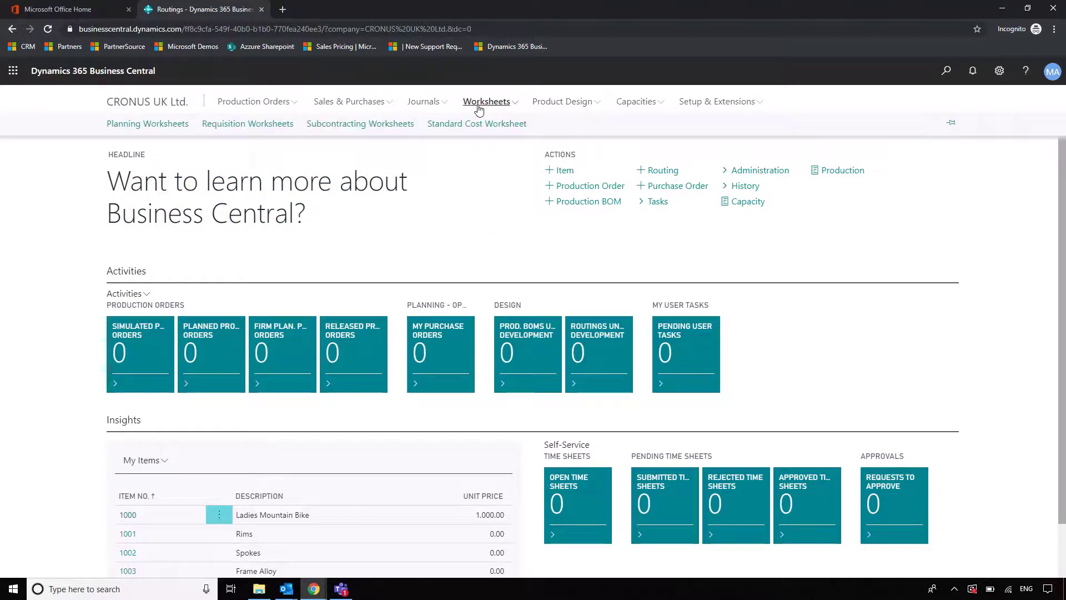
pyautogui.click(349, 108)
pyautogui.click(787, 240)
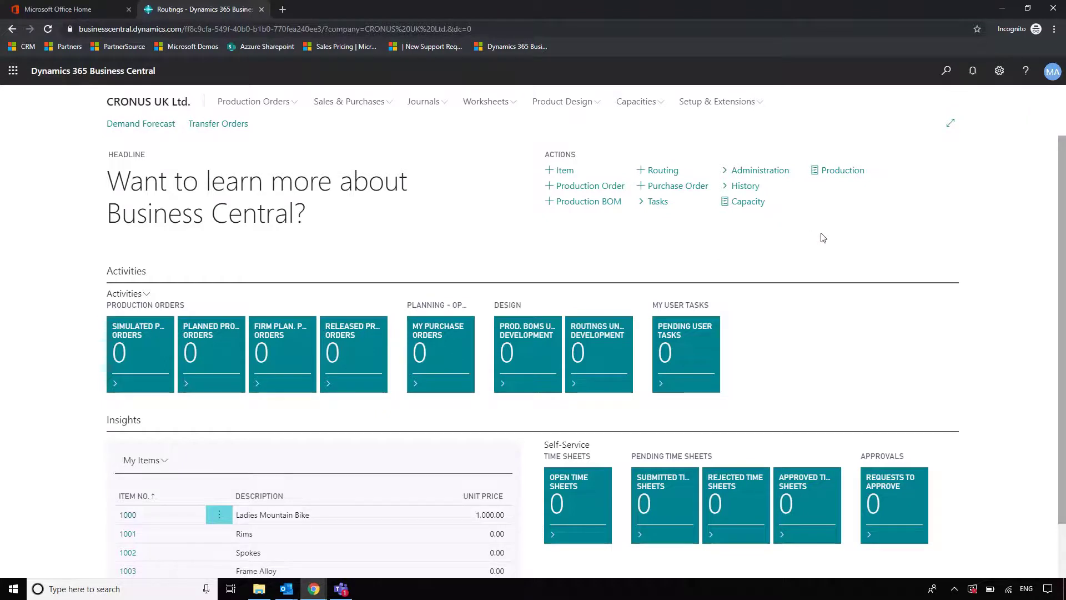
pyautogui.click(545, 108)
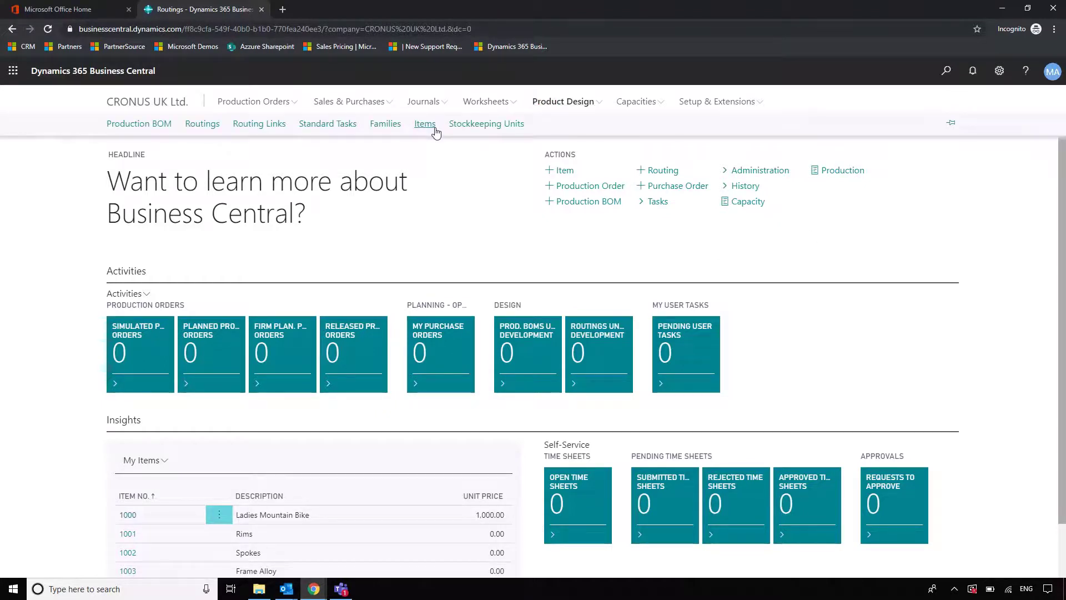
pyautogui.click(795, 236)
# Open item 1000 Ladies Mountain Bike from My Items and make its card editable at the Replenishment section
pyautogui.scroll(-2, 254, 398)
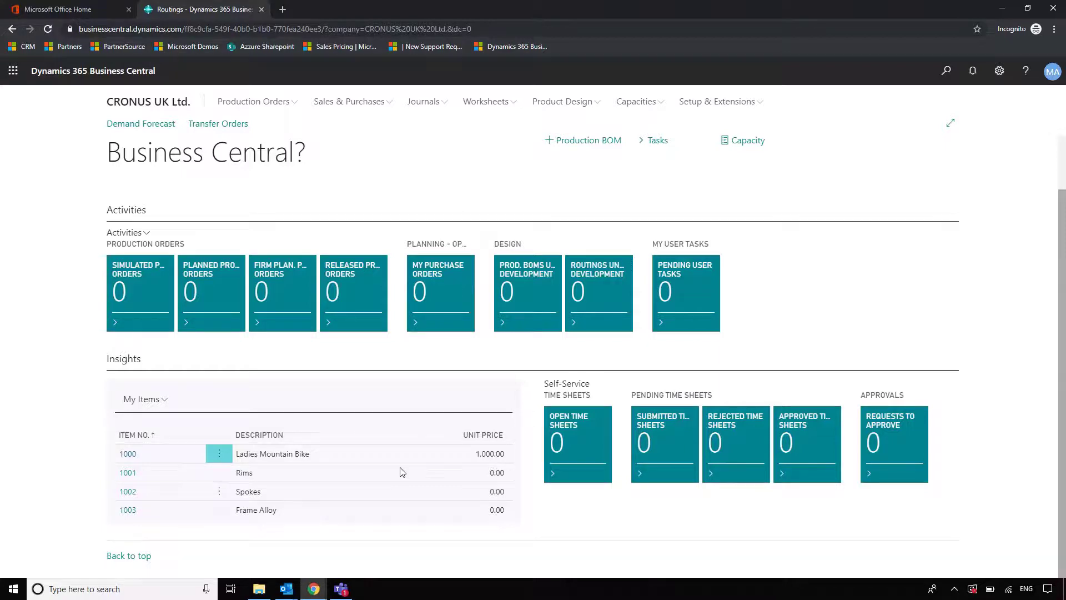
pyautogui.click(123, 454)
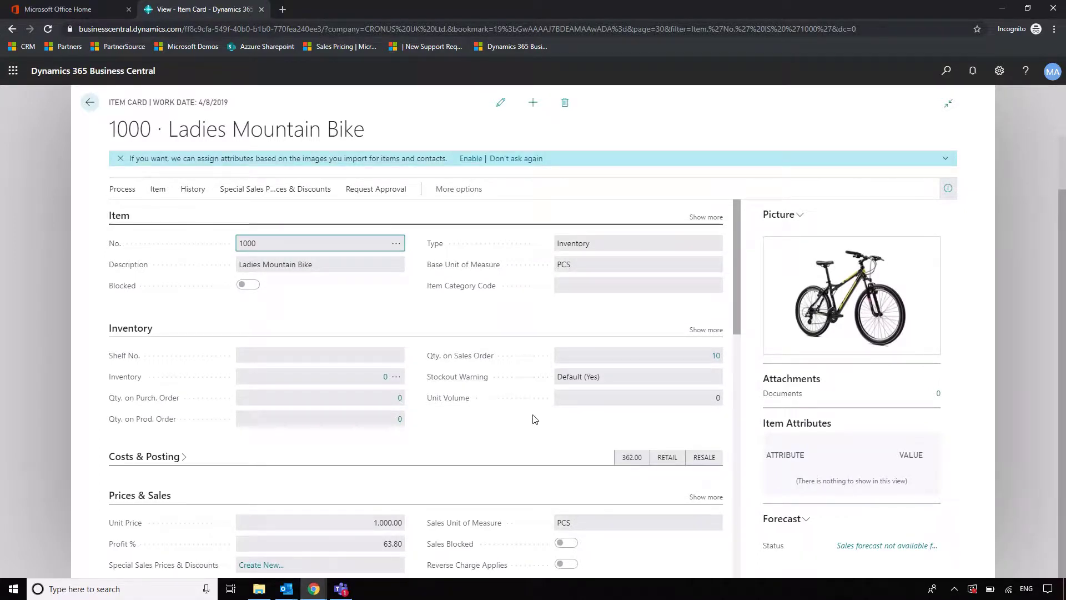
pyautogui.scroll(-6, 521, 421)
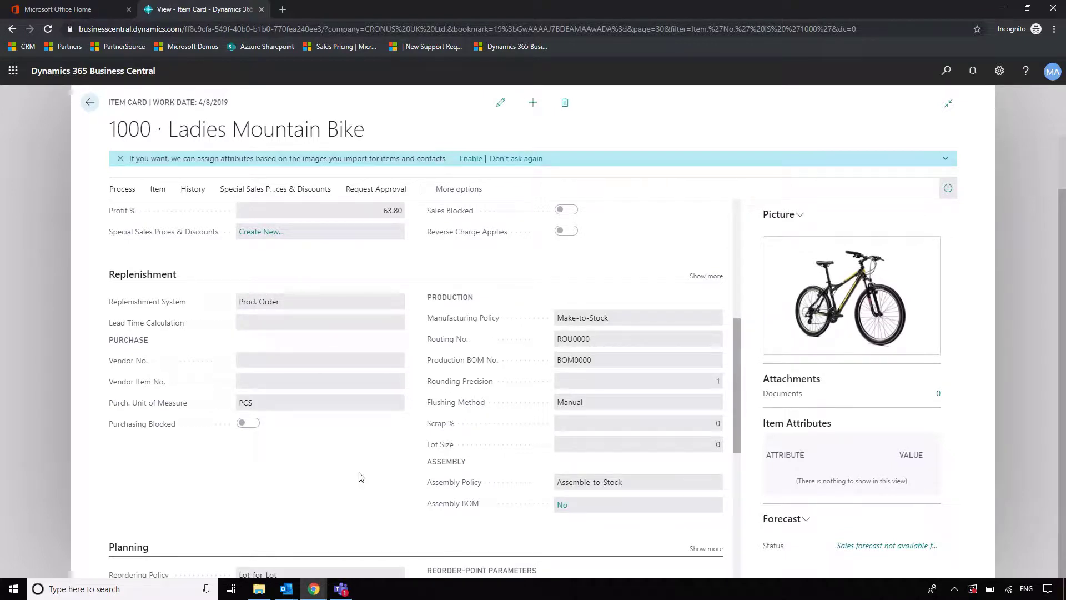
pyautogui.click(501, 102)
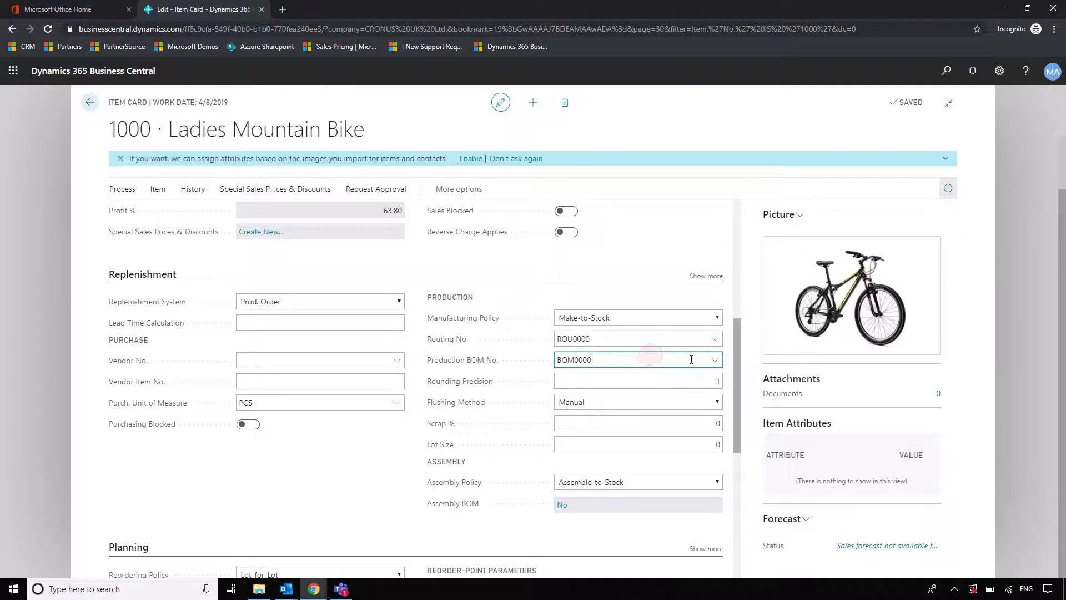
# Open production BOM BOM0000 from the item's Production BOM No. lookup and switch it to edit mode
pyautogui.click(716, 362)
pyautogui.click(823, 424)
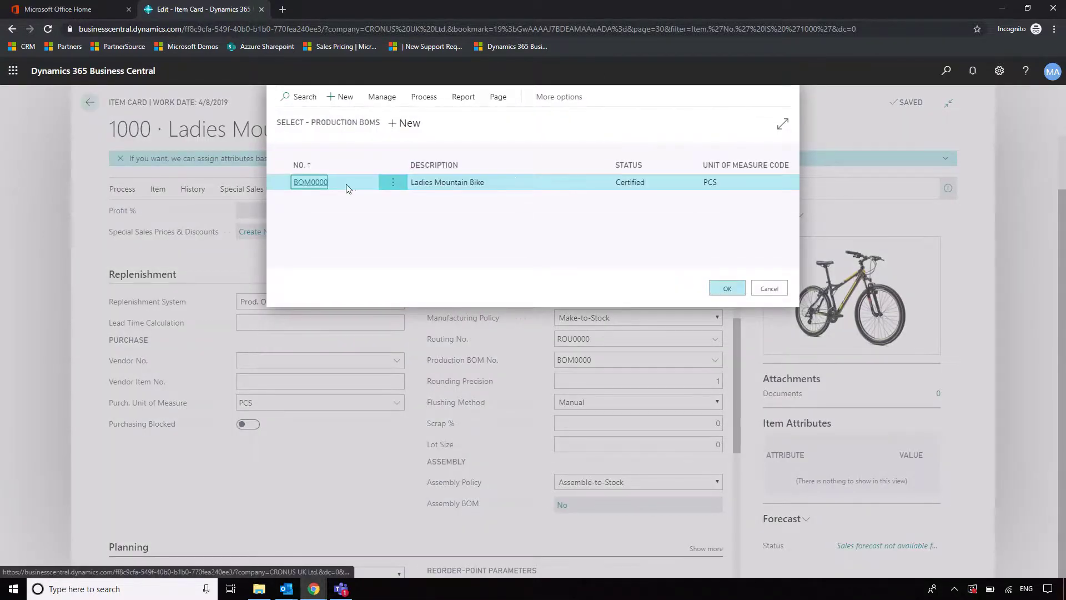
pyautogui.click(382, 97)
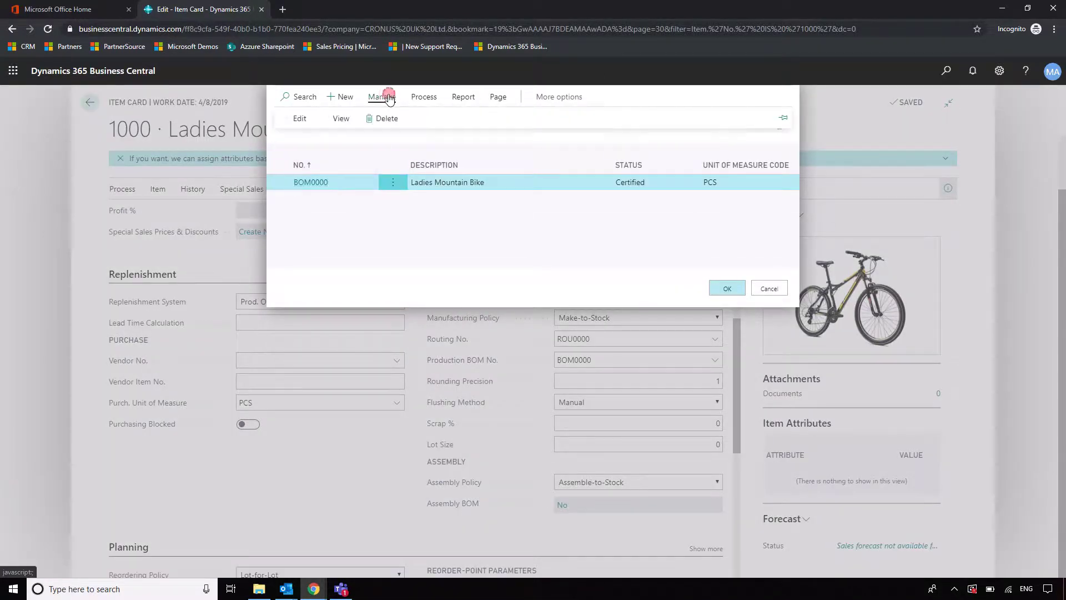
pyautogui.click(340, 119)
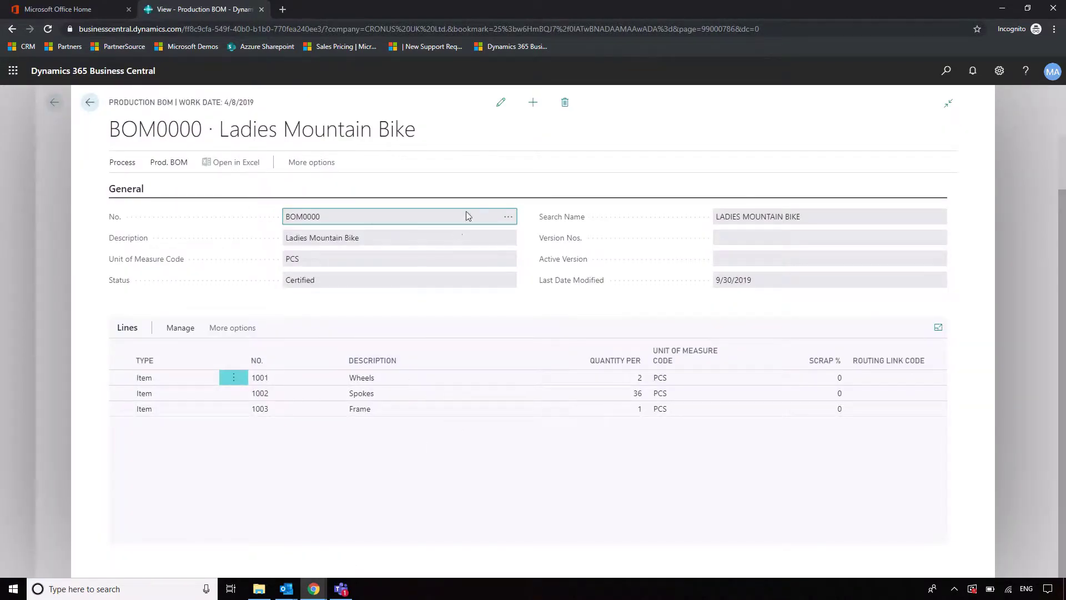
pyautogui.click(500, 102)
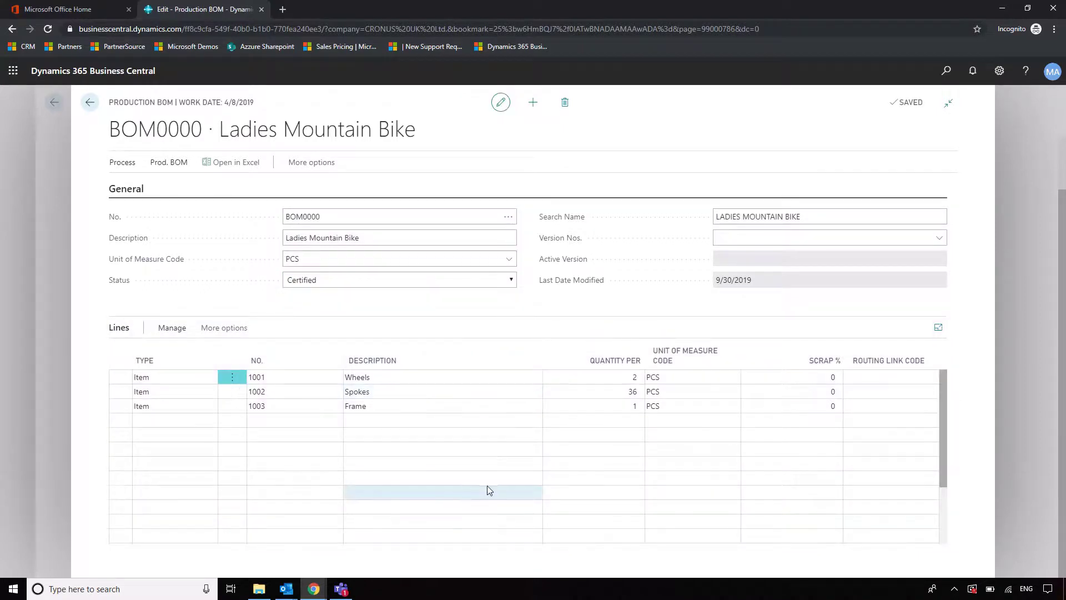
# Try to delete the item 1001 Wheels line from the certified BOM
pyautogui.click(229, 381)
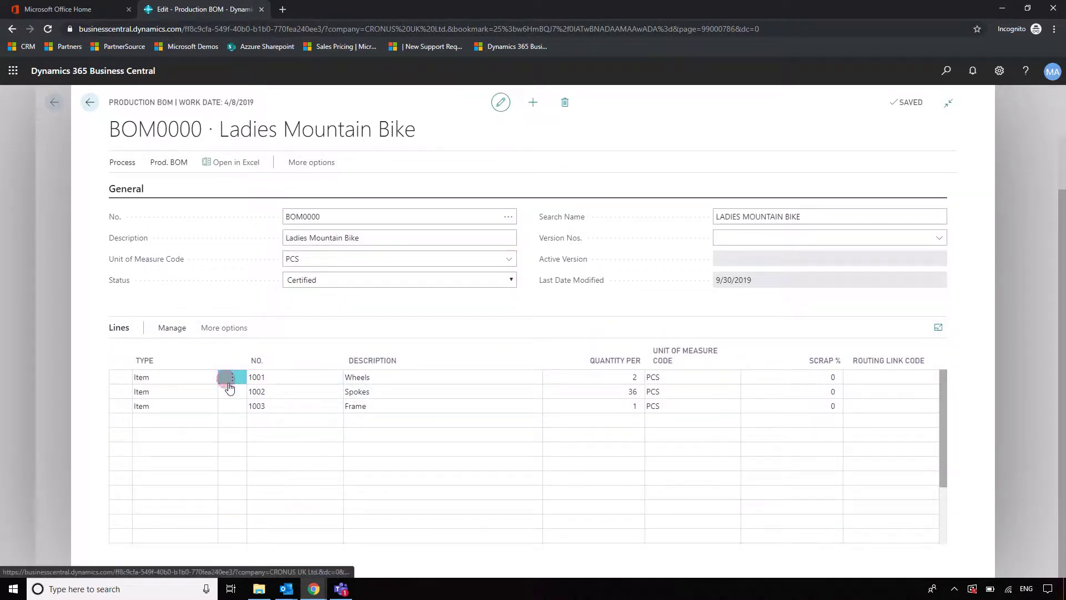
pyautogui.click(219, 415)
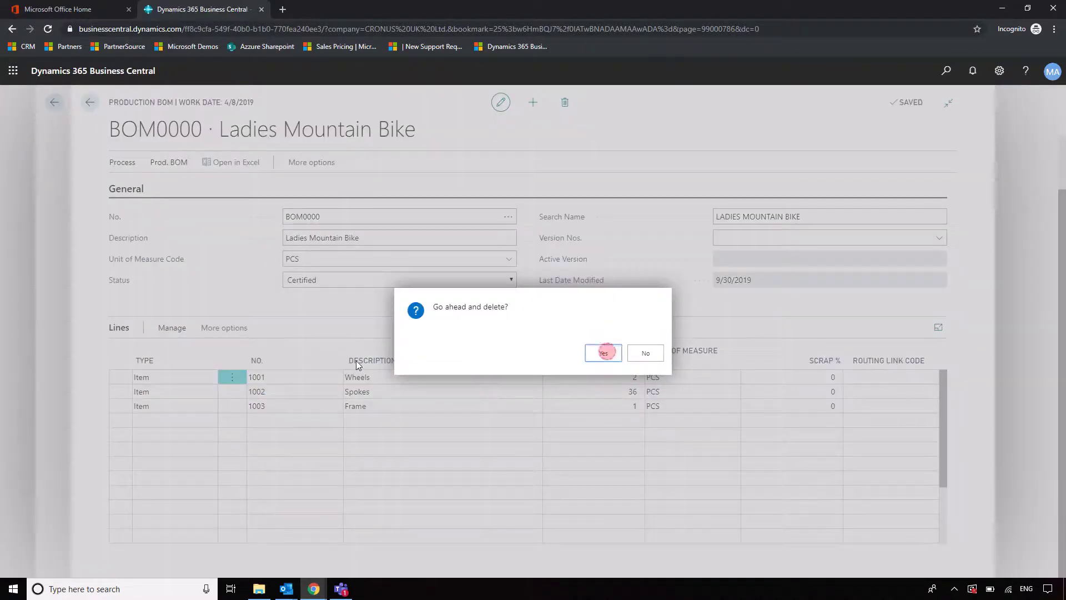
pyautogui.click(644, 358)
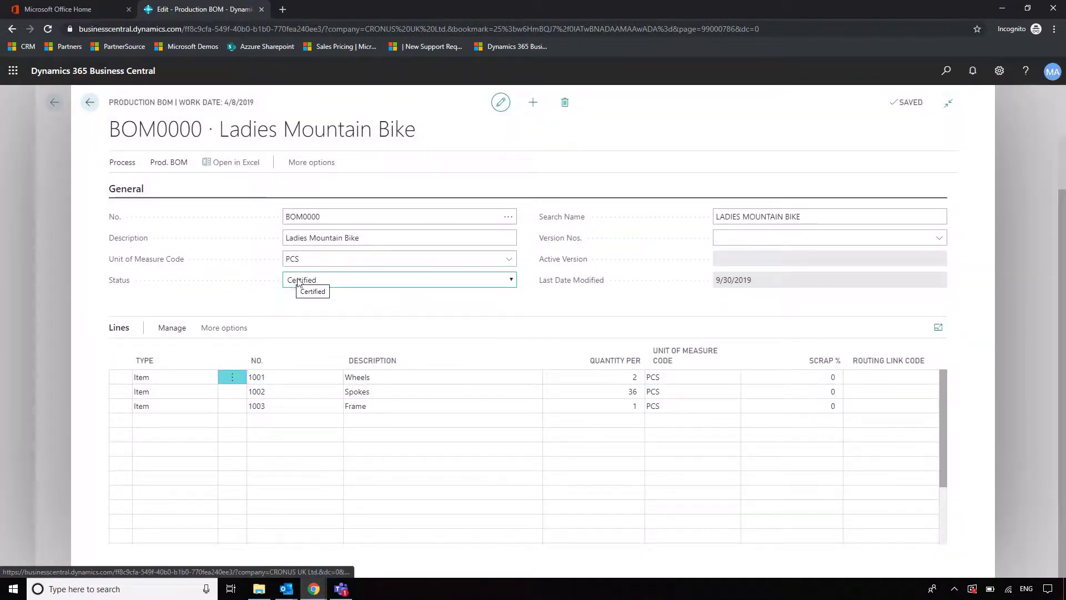
# Set the production BOM's status to New and delete the Wheels, Spokes and Frame lines
pyautogui.click(396, 281)
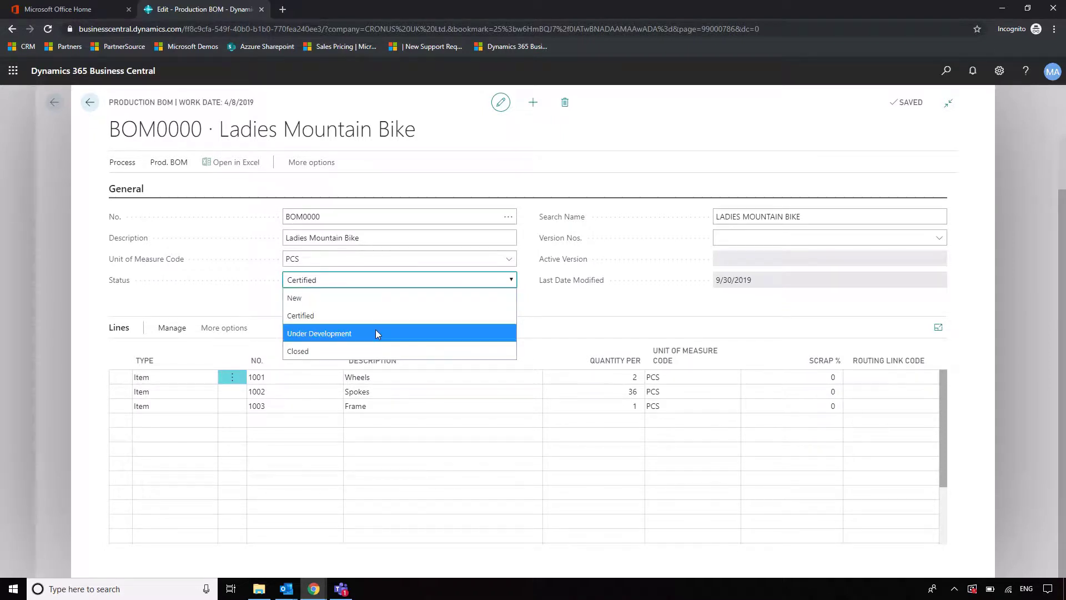
pyautogui.click(374, 296)
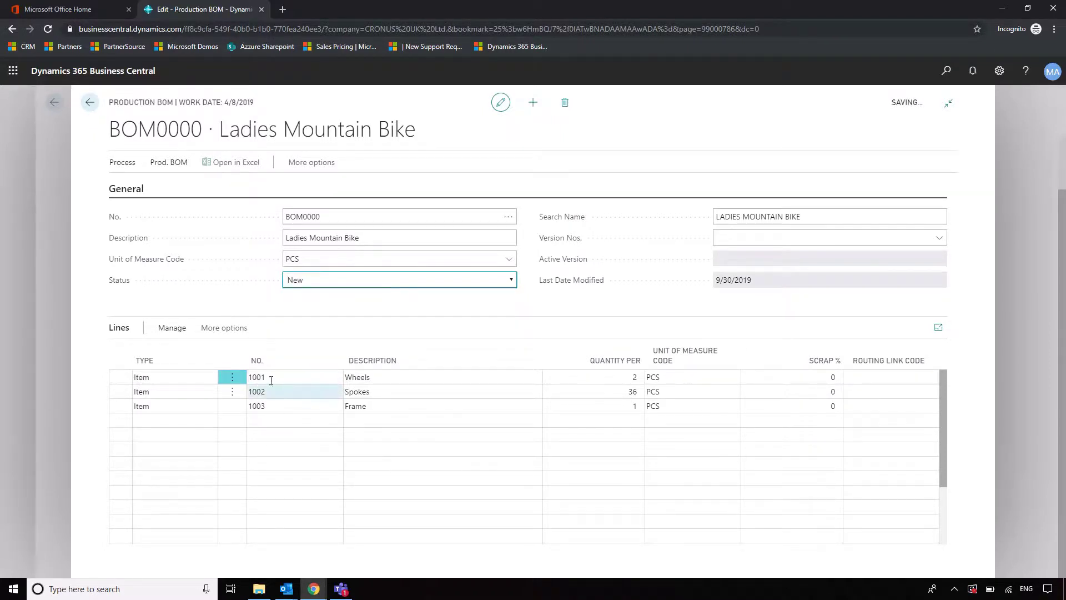
pyautogui.click(232, 377)
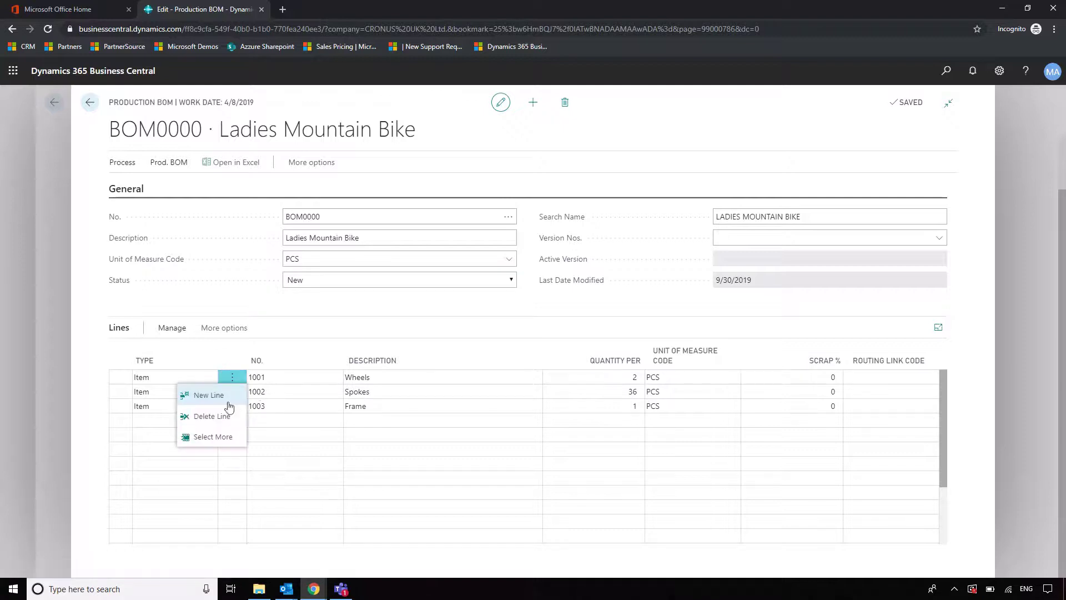
pyautogui.click(213, 416)
pyautogui.click(602, 353)
pyautogui.click(232, 377)
pyautogui.click(212, 415)
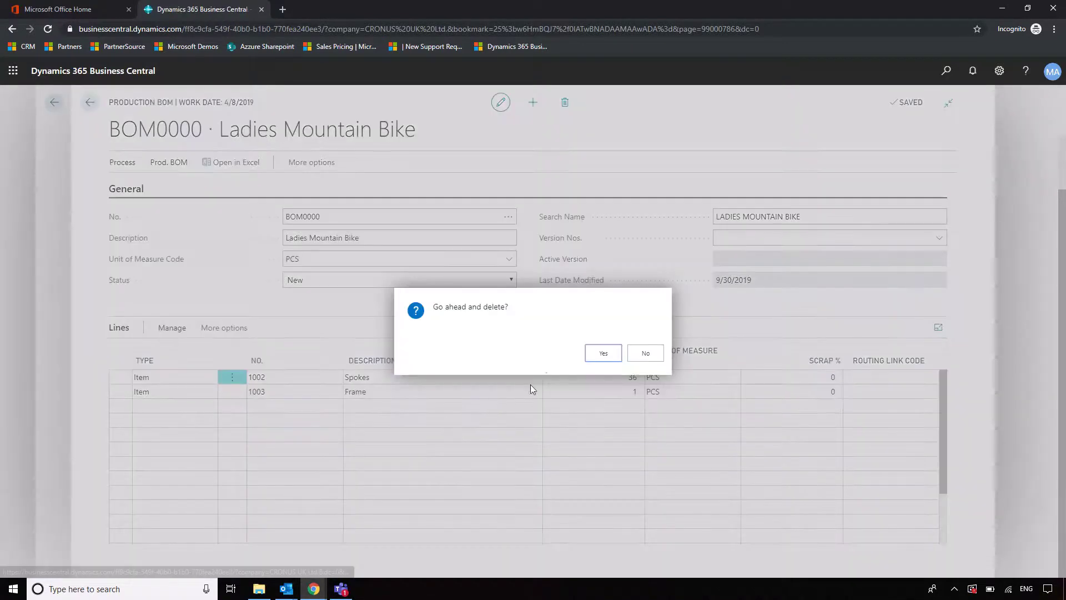
pyautogui.click(603, 353)
pyautogui.click(250, 379)
pyautogui.click(232, 376)
pyautogui.click(212, 416)
pyautogui.click(602, 353)
# Add item 1001 Rims to the first BOM line with a quantity per of 2
pyautogui.click(329, 380)
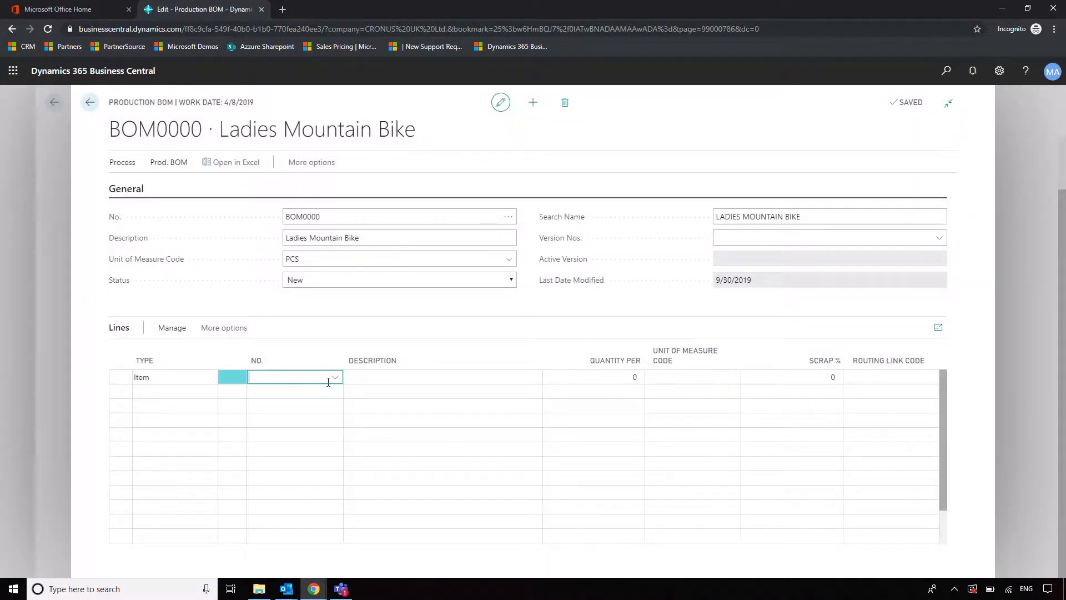
pyautogui.click(335, 378)
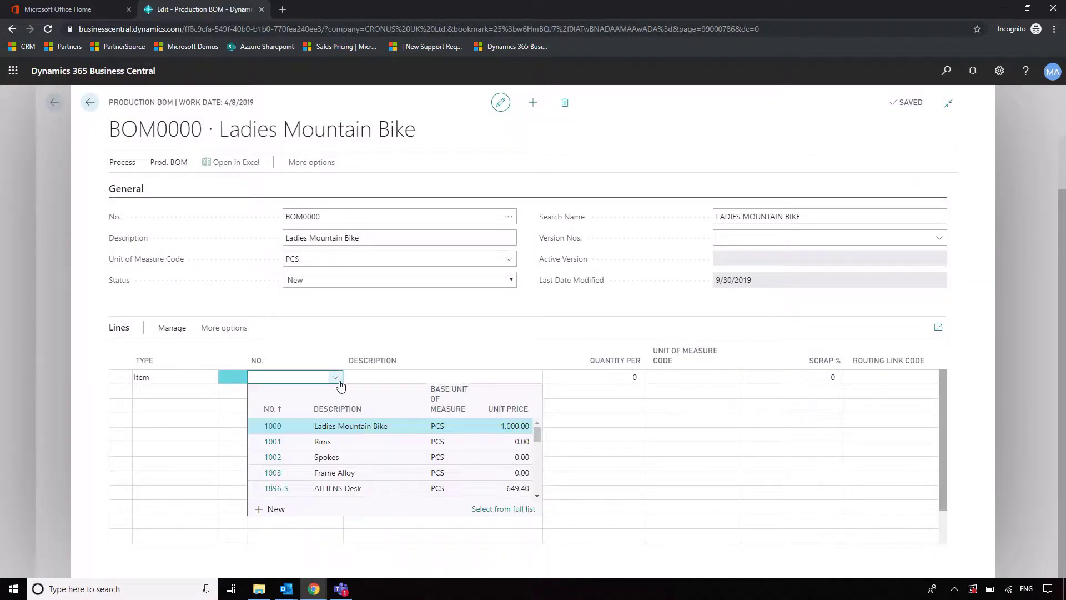
pyautogui.click(275, 442)
pyautogui.click(605, 384)
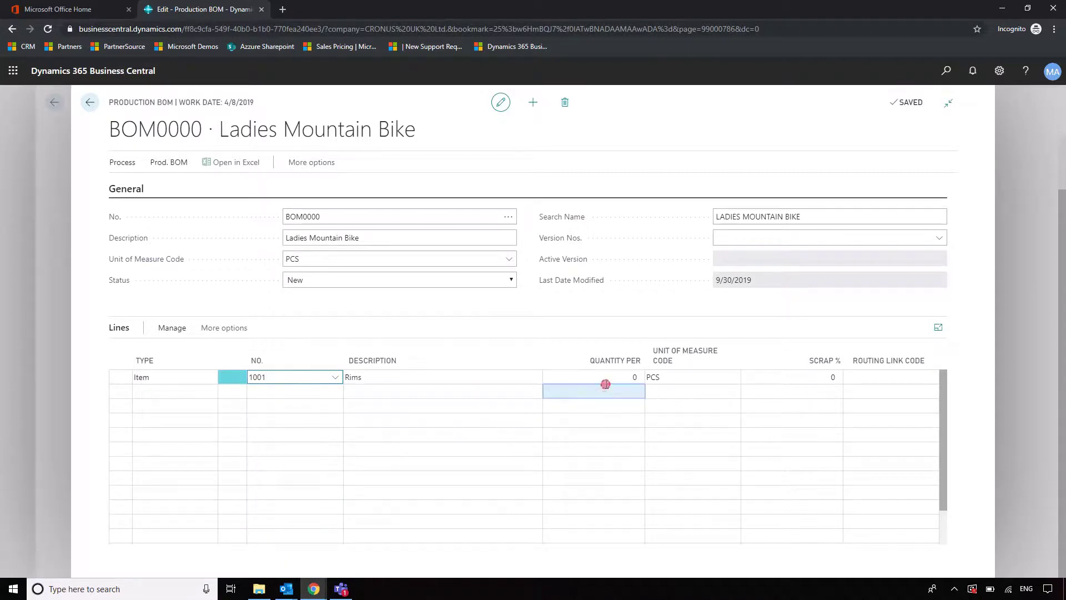
pyautogui.click(607, 376)
pyautogui.write('2')
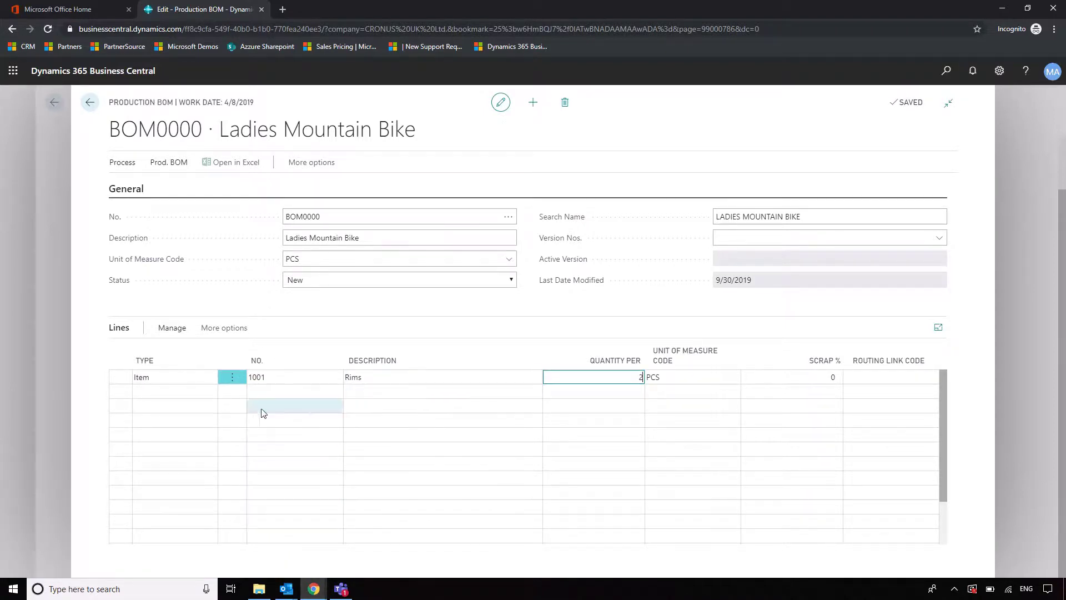
# Add an item line for 1002 Spokes with a quantity per of 36
pyautogui.click(197, 391)
pyautogui.click(333, 388)
pyautogui.click(336, 392)
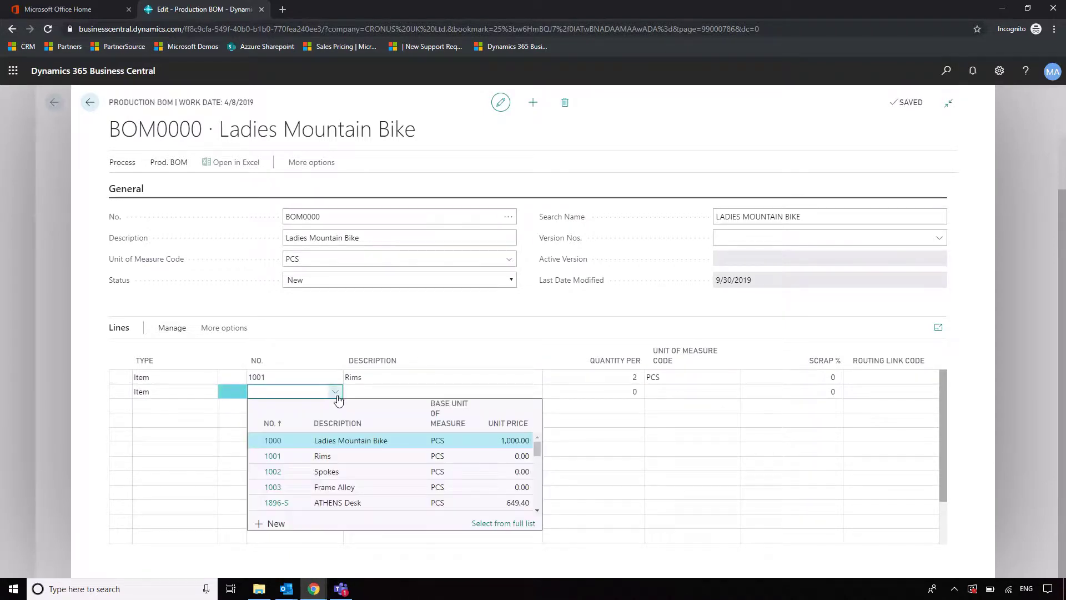
pyautogui.click(272, 471)
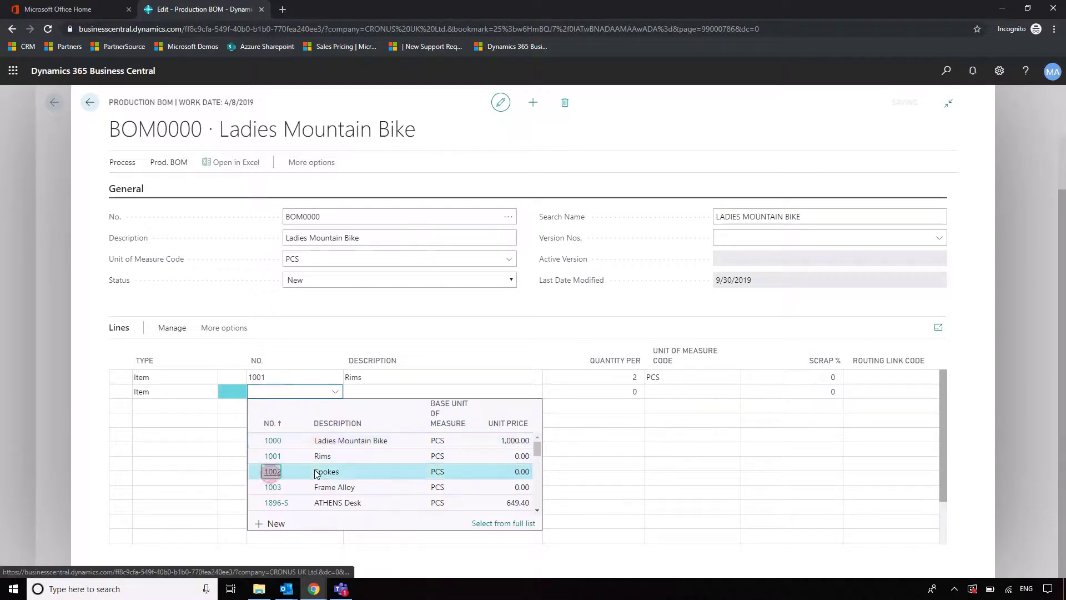
pyautogui.click(610, 393)
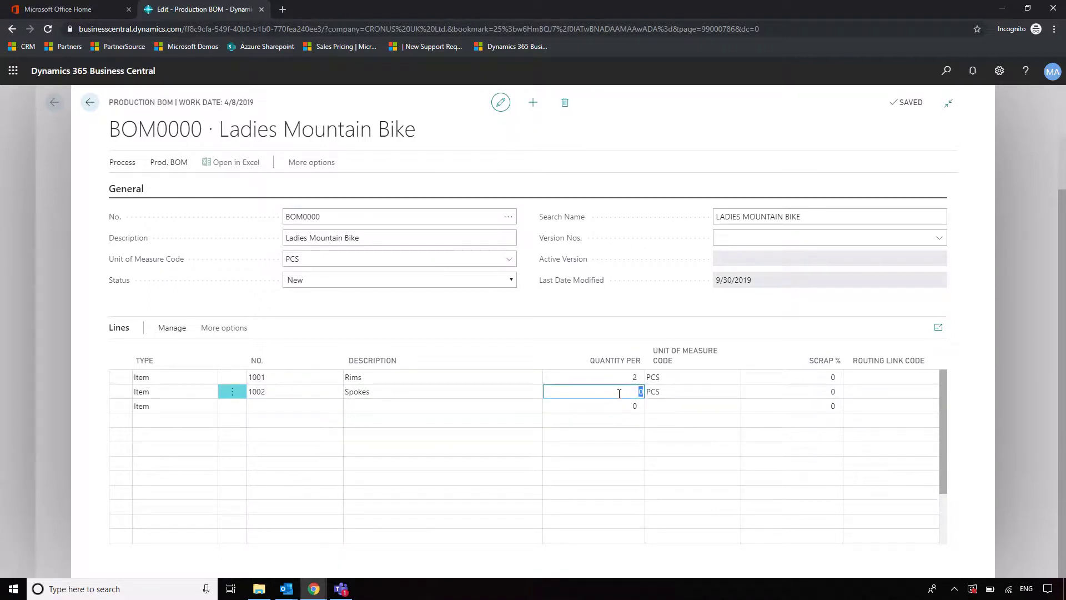
pyautogui.write('3')
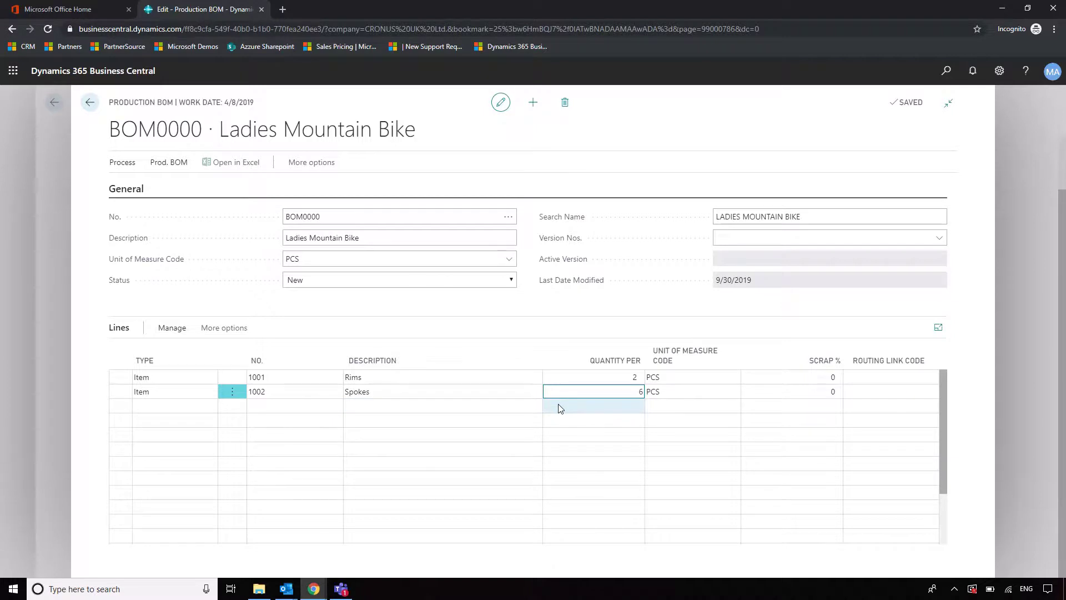
pyautogui.write('6')
# Add an item line for 1003 Frame Alloy with a quantity per of 1
pyautogui.click(191, 406)
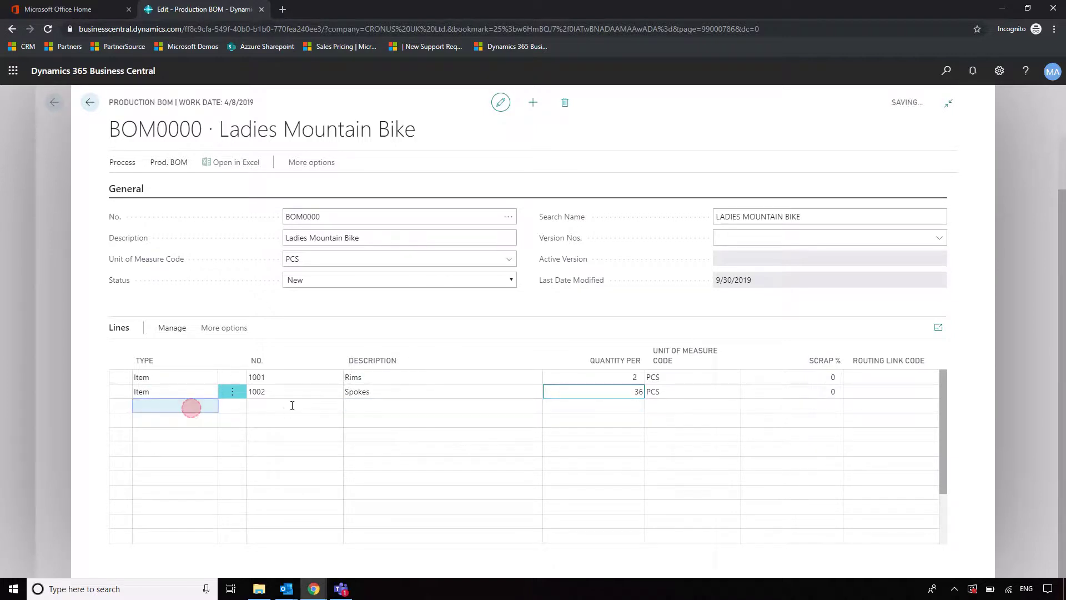
pyautogui.click(300, 404)
pyautogui.click(334, 405)
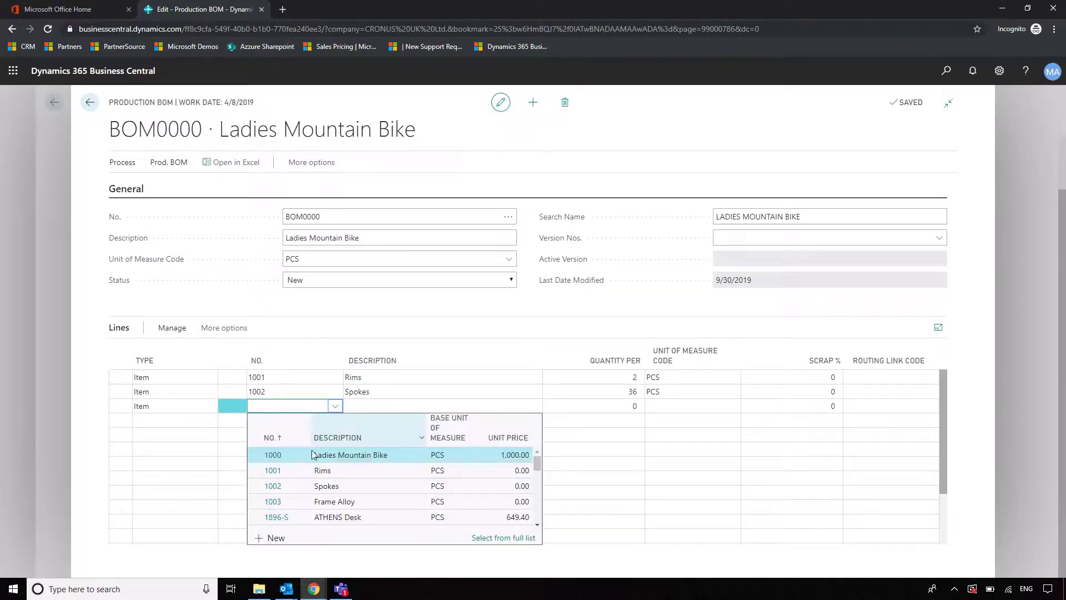
pyautogui.click(274, 502)
pyautogui.click(618, 411)
pyautogui.write('1')
pyautogui.press('Tab')
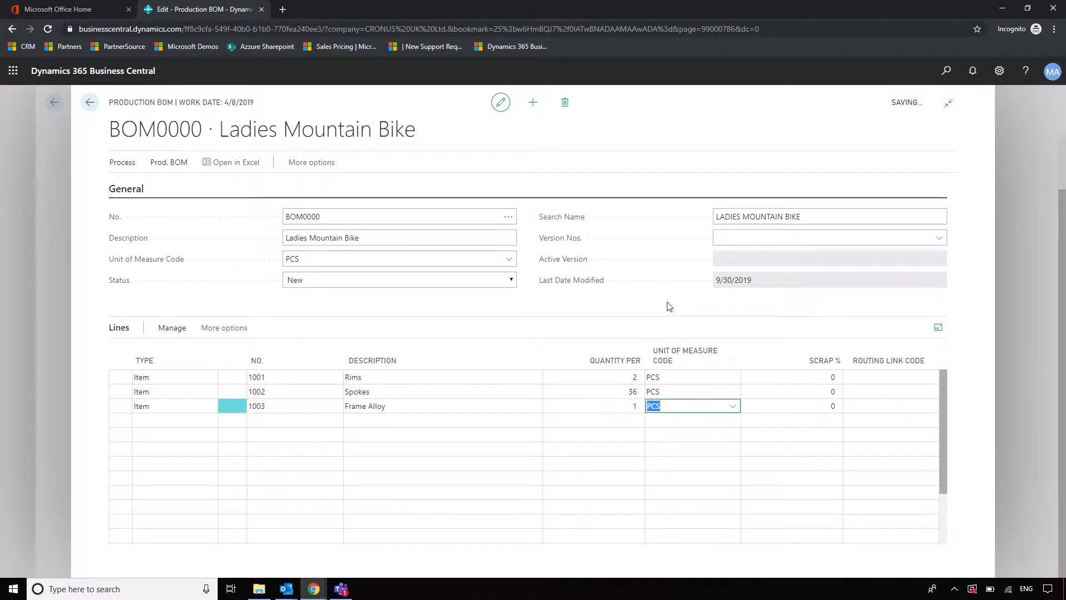
pyautogui.click(669, 307)
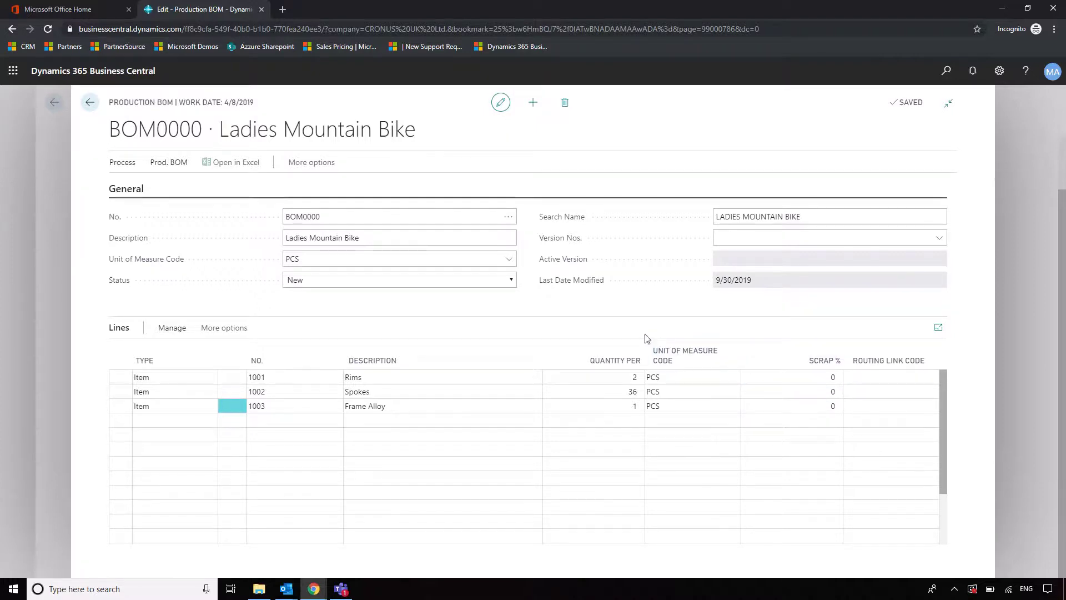
# Set the status of the Ladies Mountain Bike production BOM to Certified
pyautogui.click(122, 163)
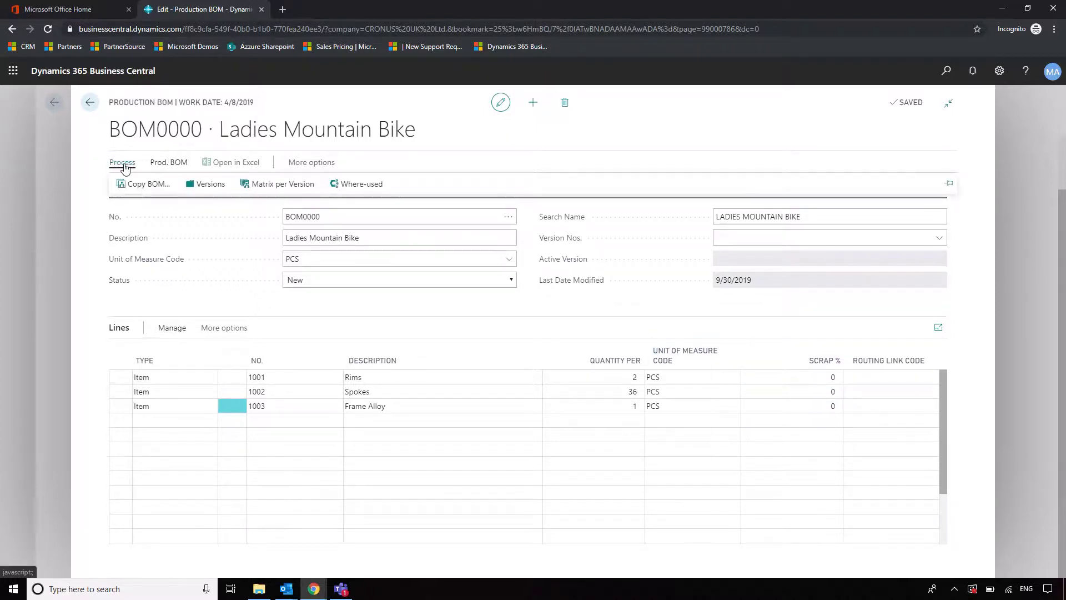
pyautogui.click(200, 186)
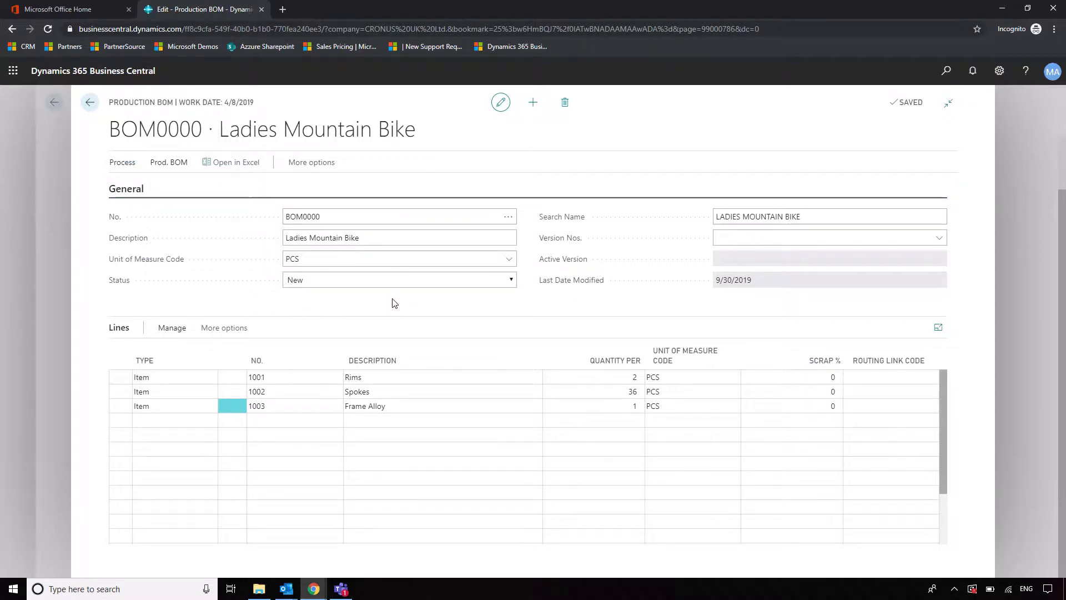
pyautogui.click(401, 283)
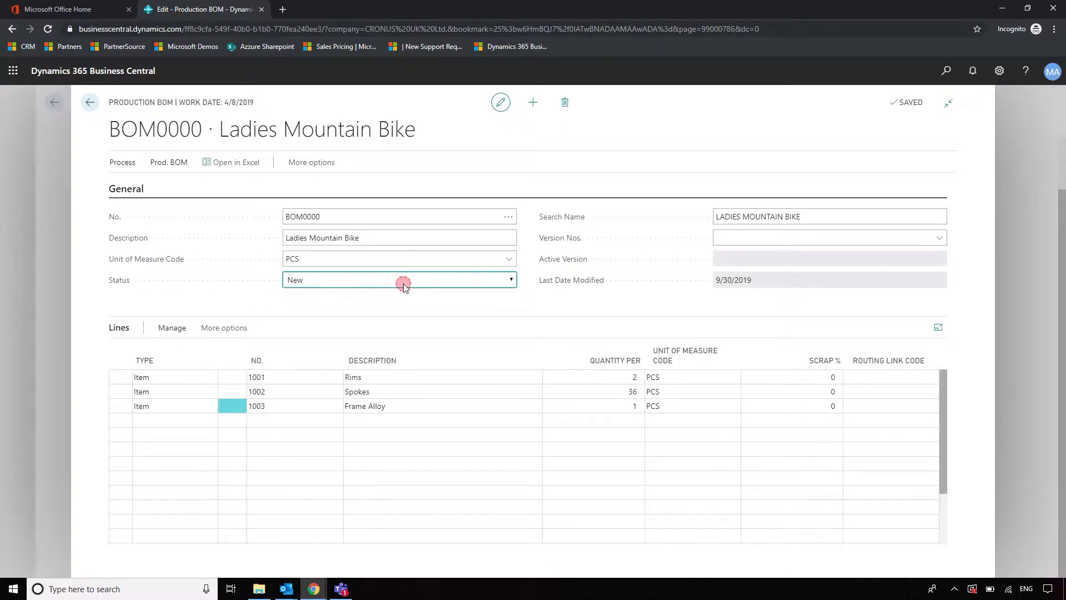
pyautogui.click(392, 315)
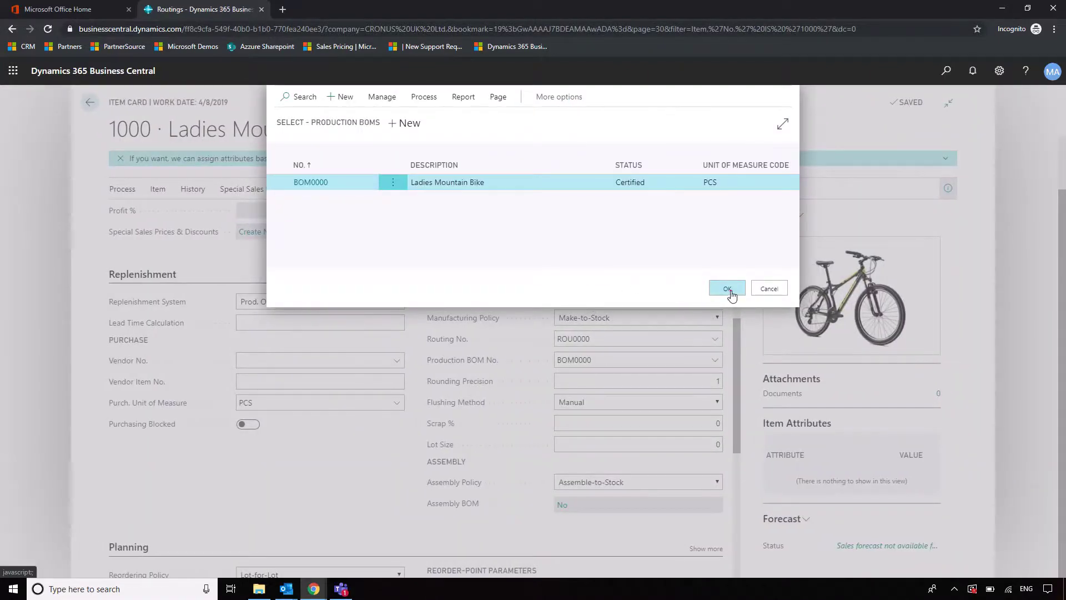
# Confirm BOM0000 as the production BOM on the Ladies Mountain Bike item card
pyautogui.click(728, 288)
pyautogui.click(611, 357)
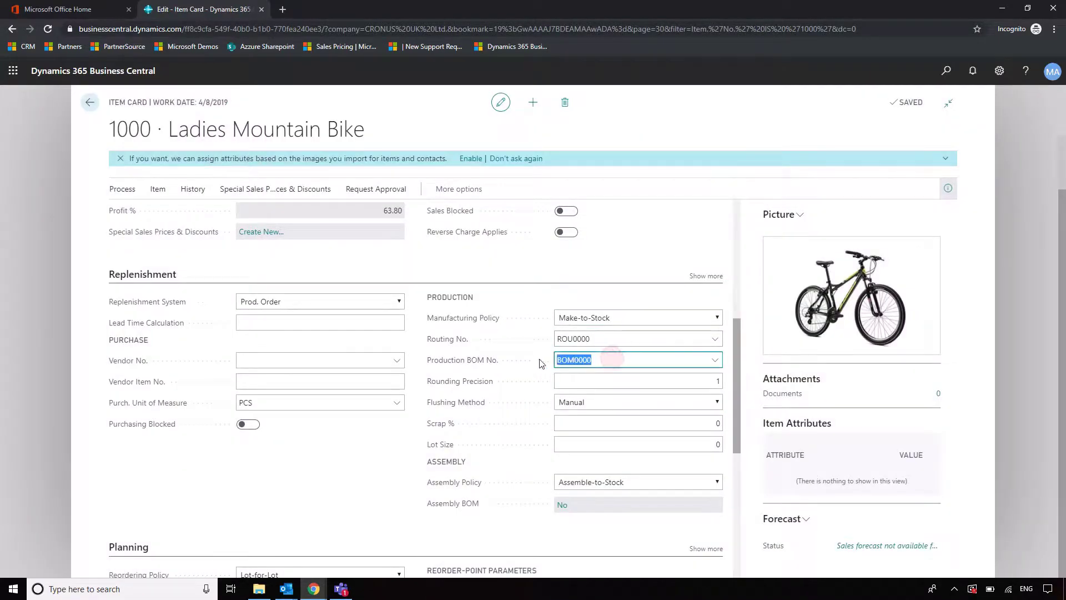
# Open routing ROU0000 for viewing from the item's full list of routings
pyautogui.click(686, 334)
pyautogui.click(715, 338)
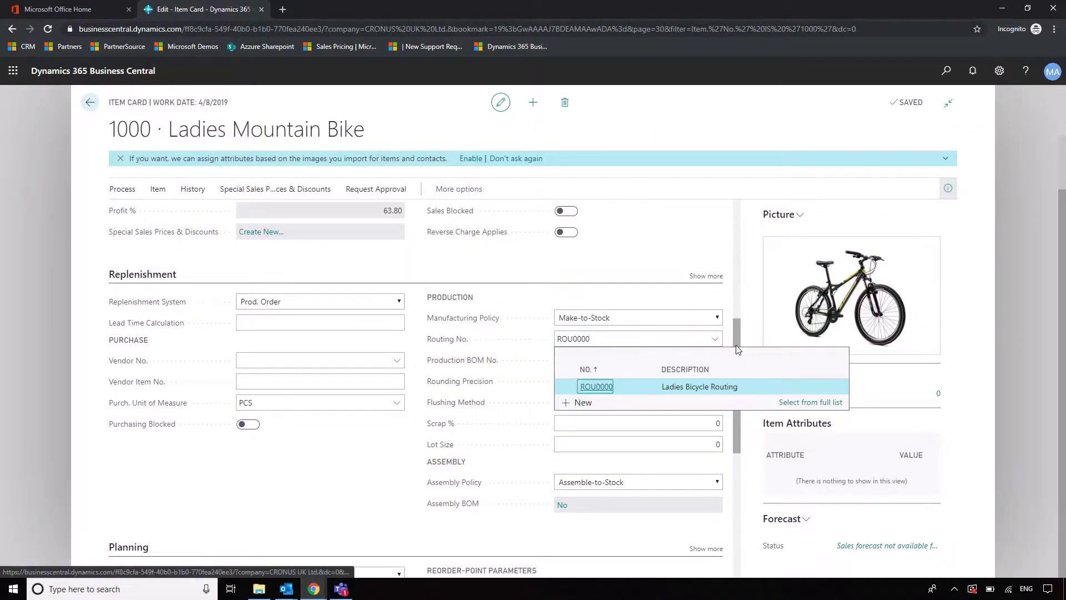
pyautogui.click(808, 401)
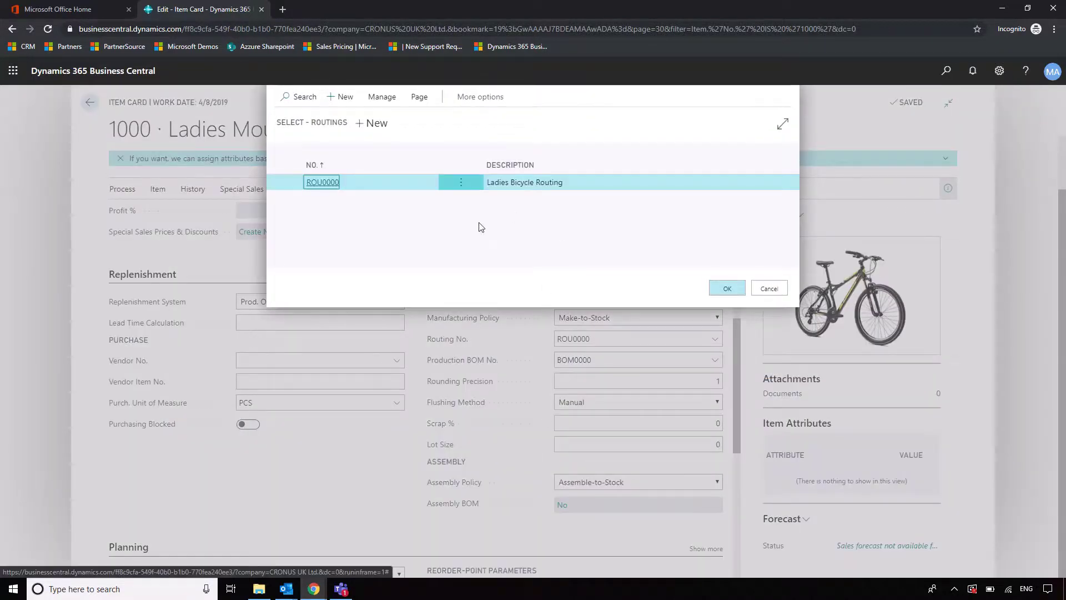
pyautogui.click(382, 98)
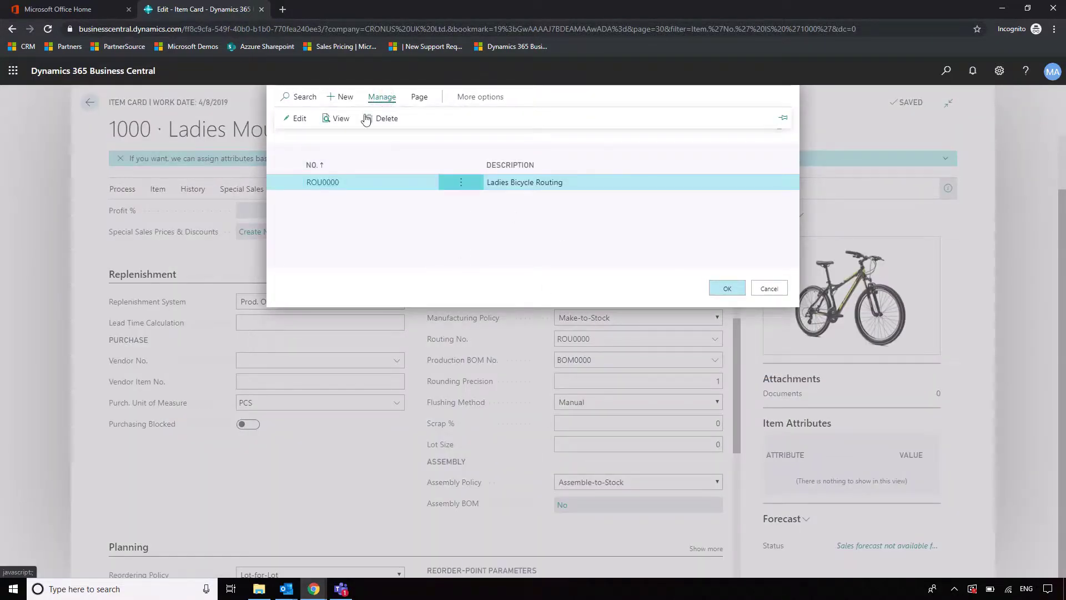
pyautogui.click(342, 119)
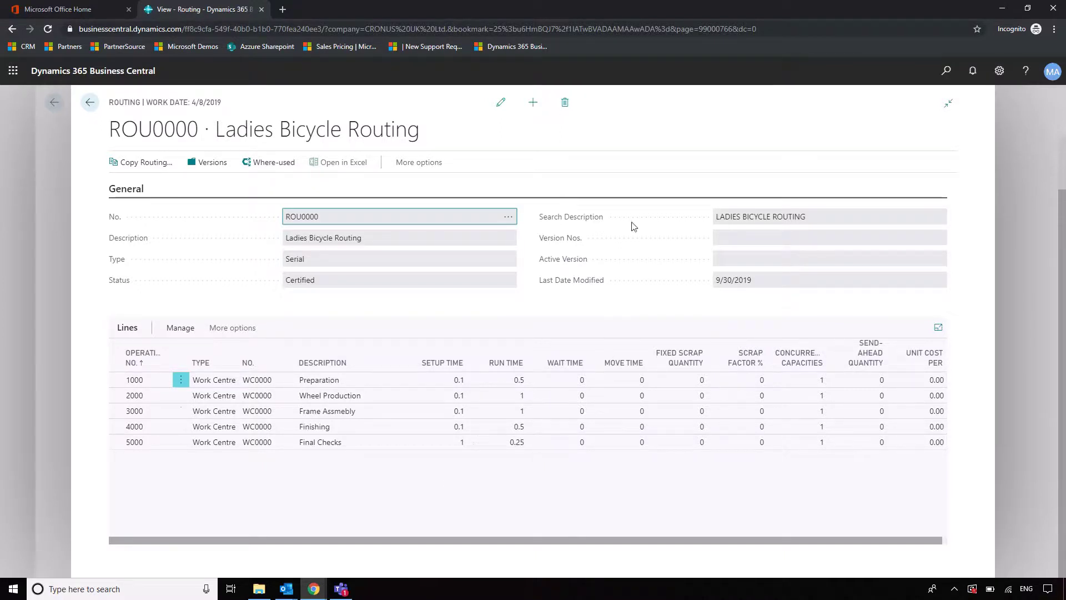
# Make the Ladies Bicycle Routing editable and examine the work centre assigned to operation 1000
pyautogui.click(500, 102)
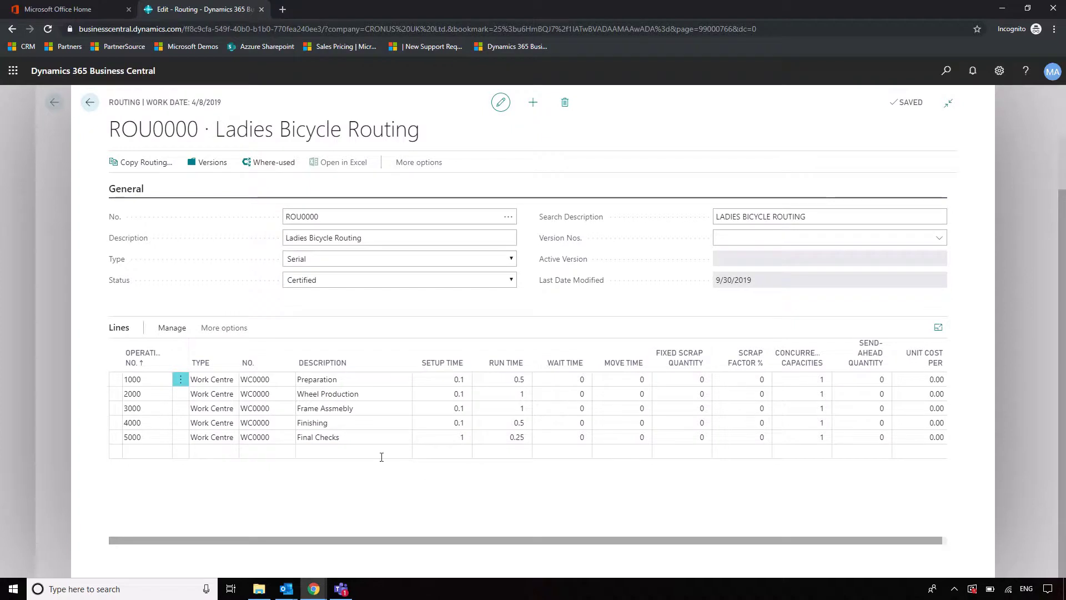
pyautogui.click(272, 379)
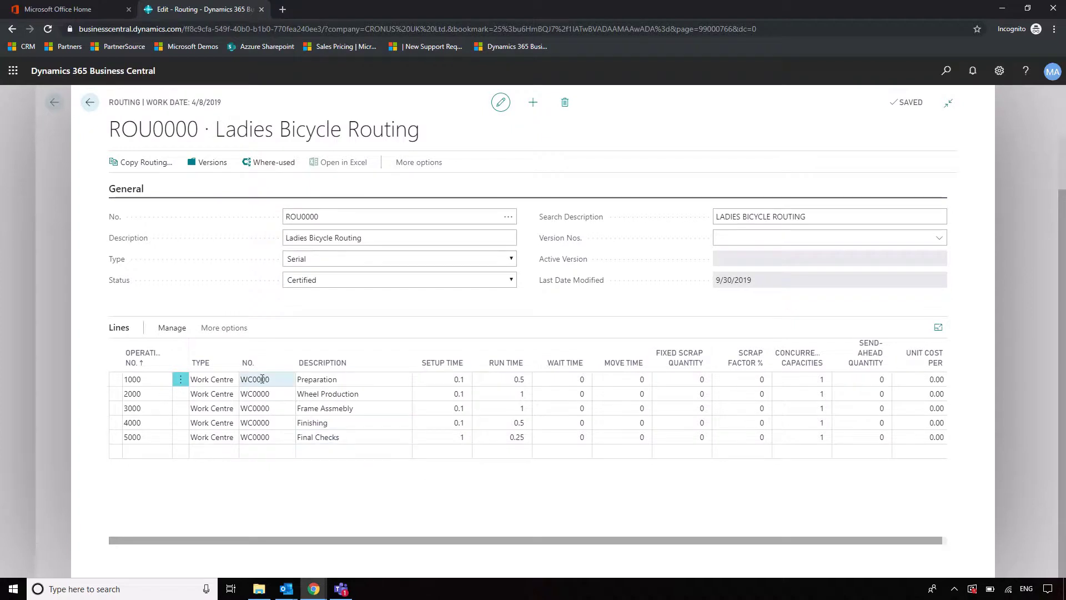
pyautogui.click(400, 496)
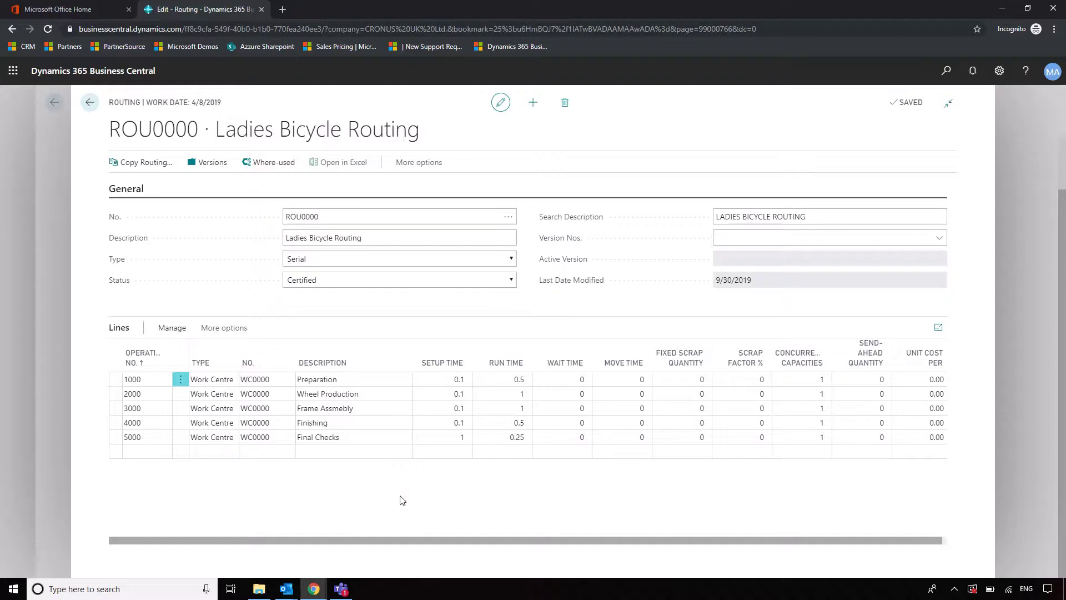
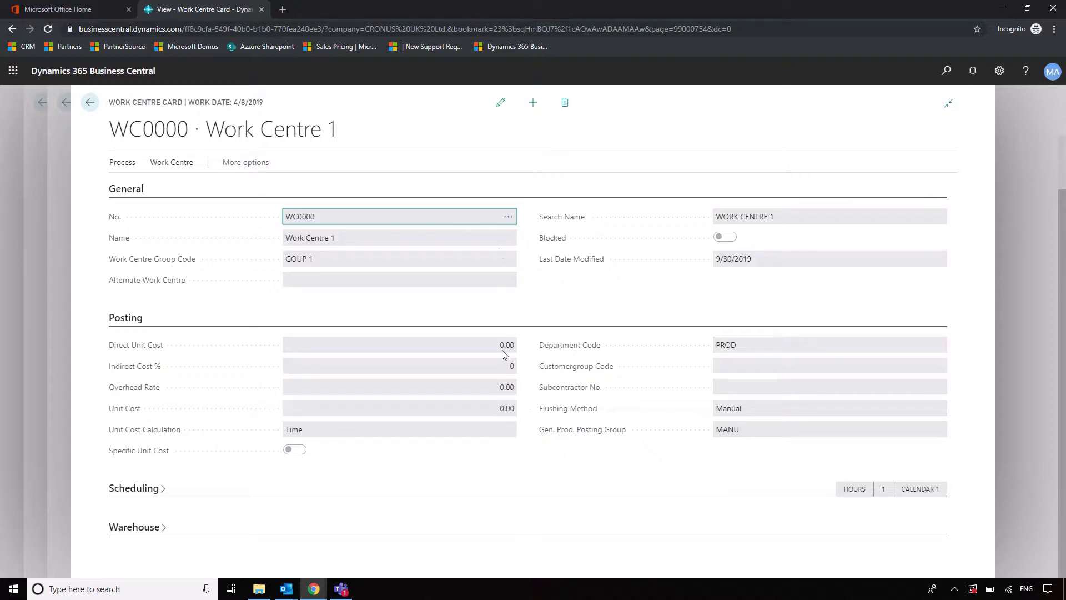
# Make the Work Centre 1 card editable and set its direct unit cost to 10.00
pyautogui.click(500, 102)
pyautogui.click(485, 349)
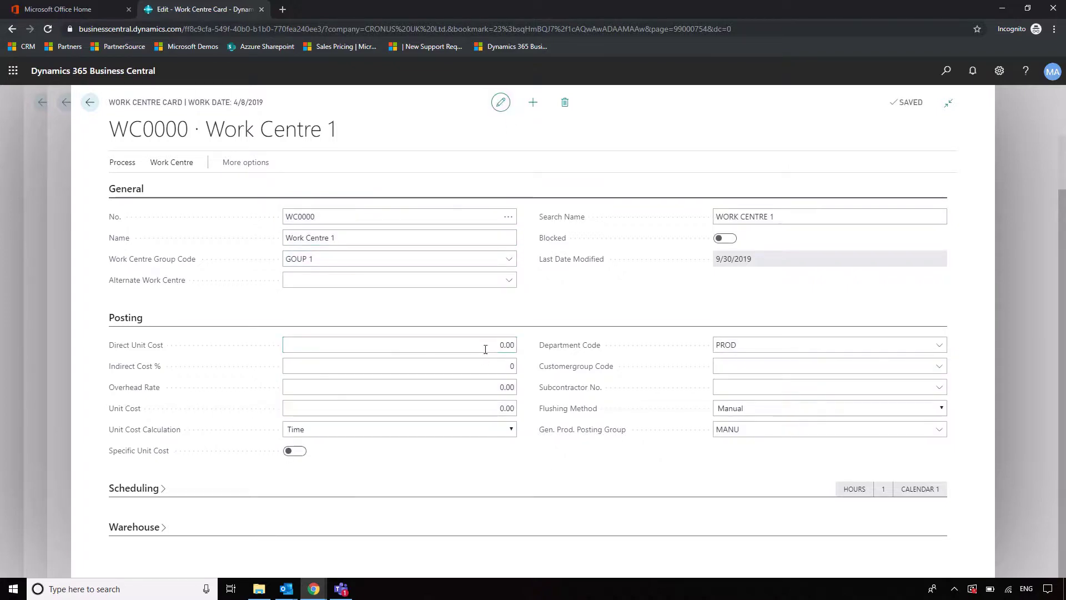
pyautogui.click(485, 349)
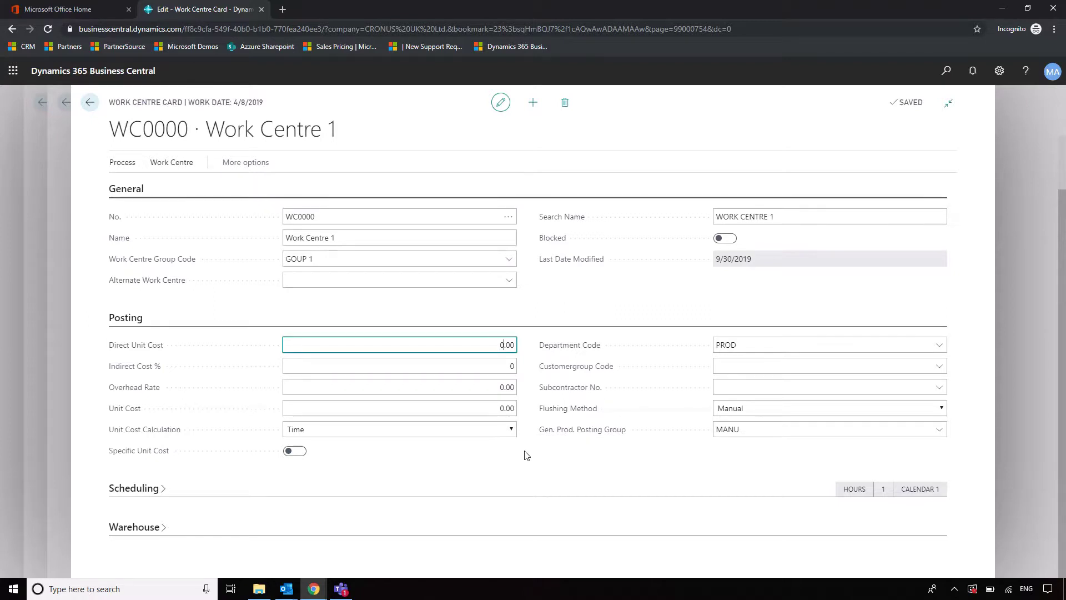
pyautogui.write('1')
pyautogui.press('Tab')
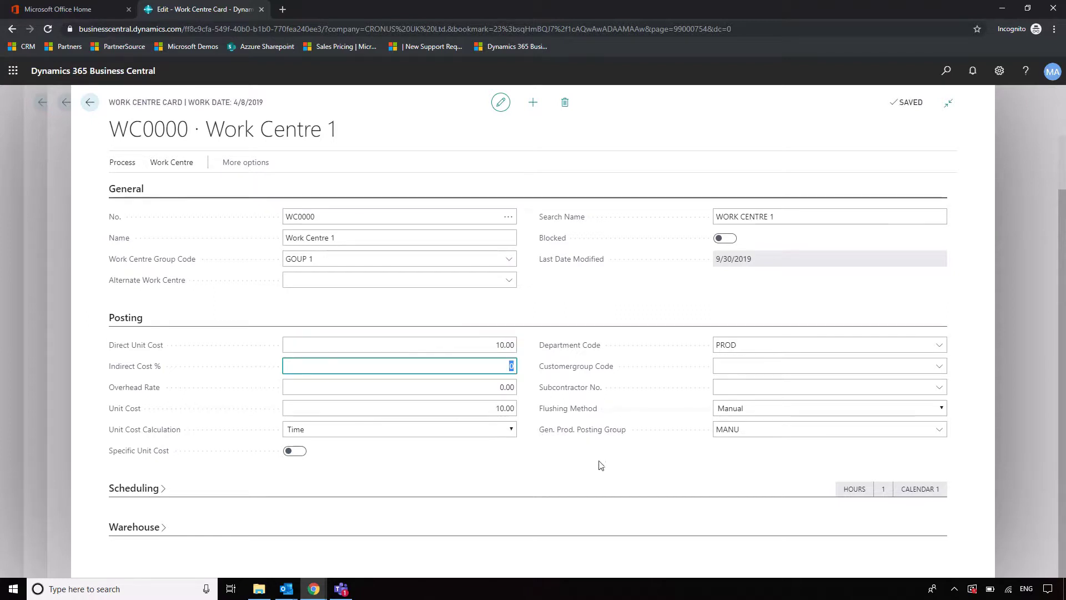
# Clear the direct unit cost of Work Centre 1 back to 0.00
pyautogui.click(487, 349)
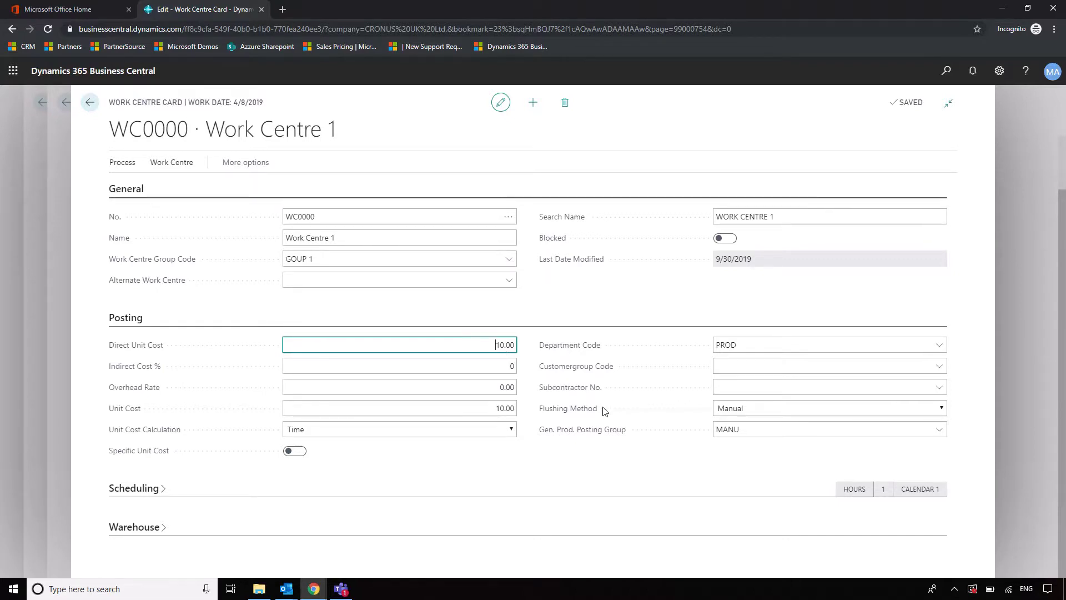
pyautogui.press('Delete')
pyautogui.press('Tab')
pyautogui.click(597, 460)
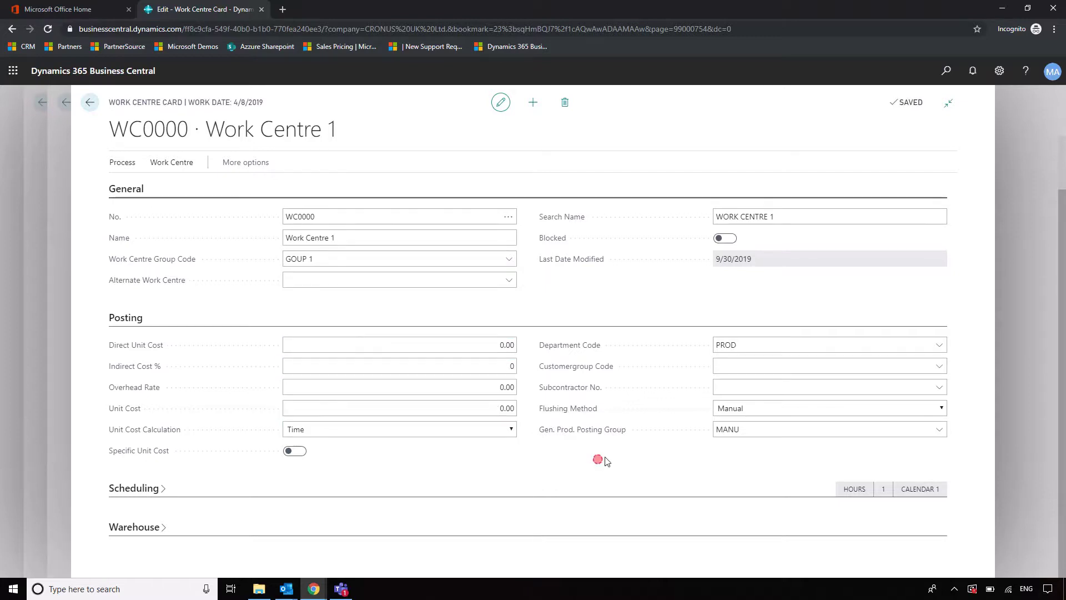
# Expand the scheduling details of Work Centre 1 and examine its flushing method
pyautogui.click(423, 494)
pyautogui.scroll(-1, 585, 405)
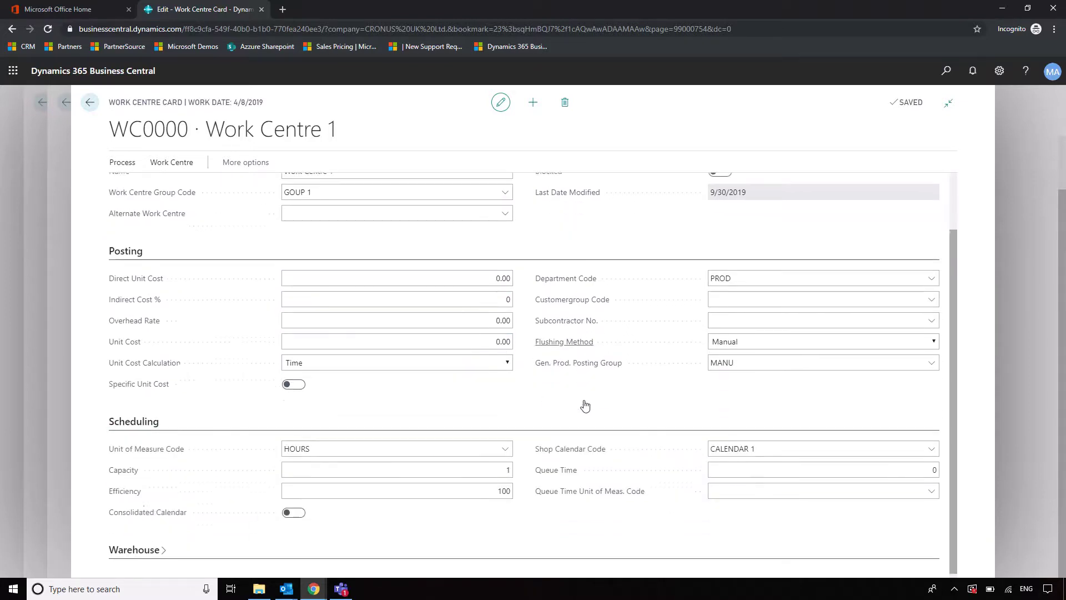
pyautogui.click(756, 339)
pyautogui.click(632, 399)
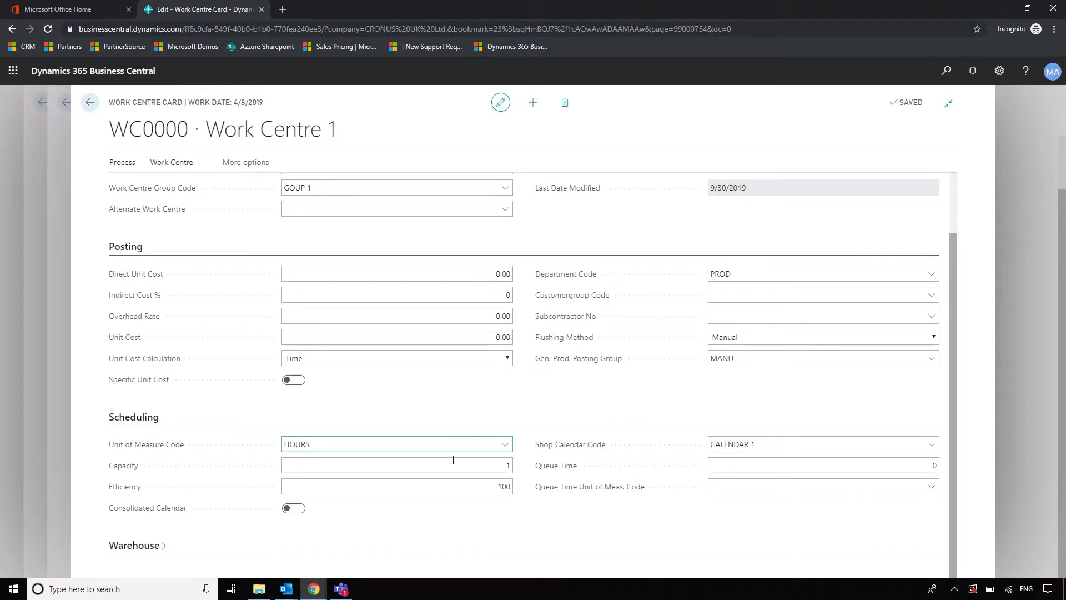
# Review the working days of shop calendar CALENDAR 1 and keep it as the work centre's shop calendar
pyautogui.click(826, 444)
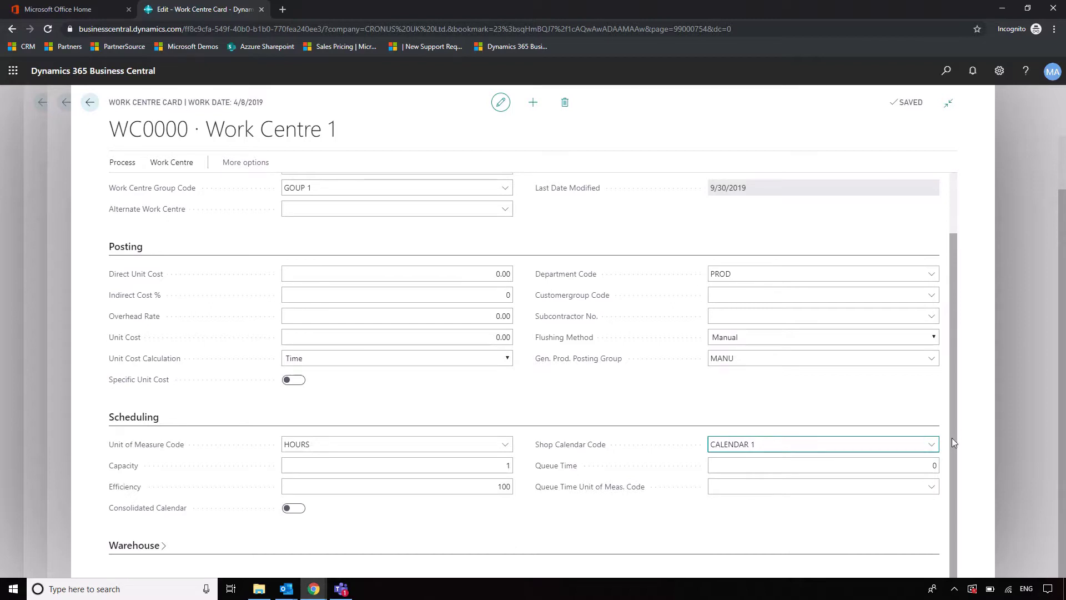
pyautogui.click(931, 444)
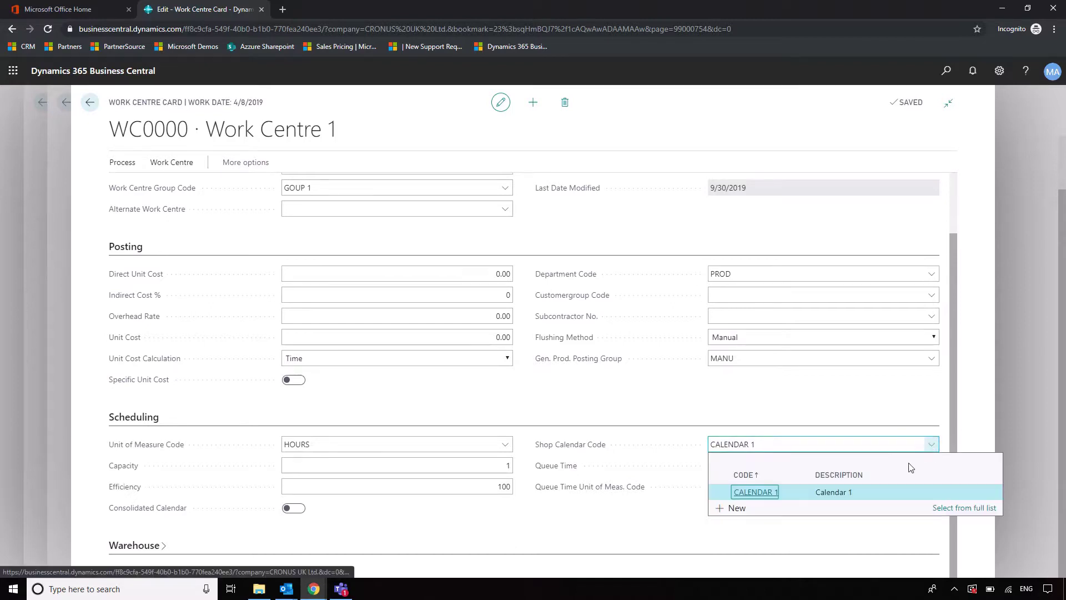
pyautogui.click(958, 507)
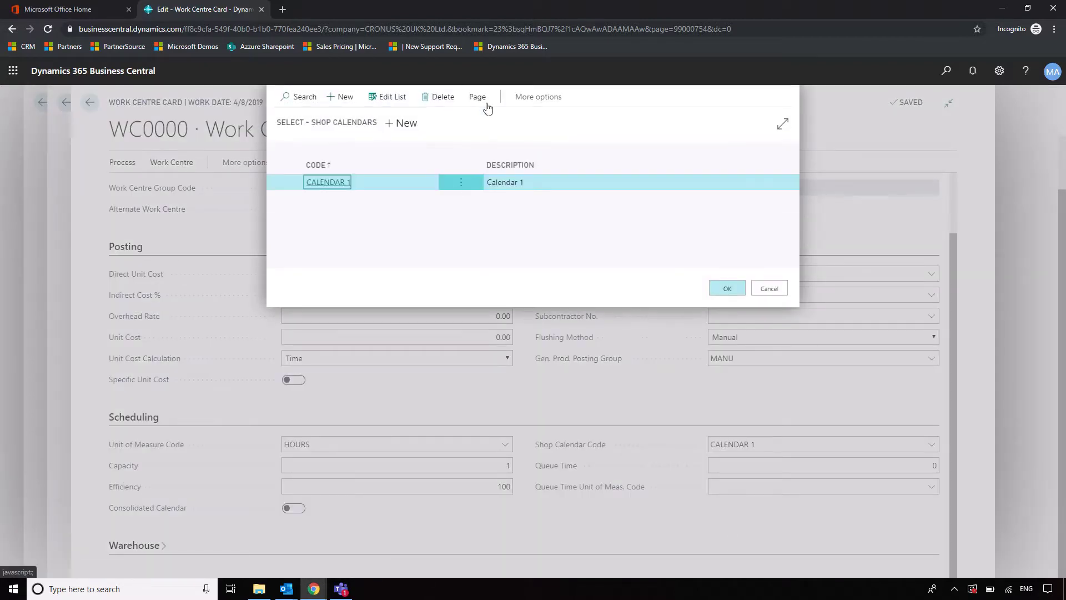
pyautogui.click(533, 98)
pyautogui.click(343, 120)
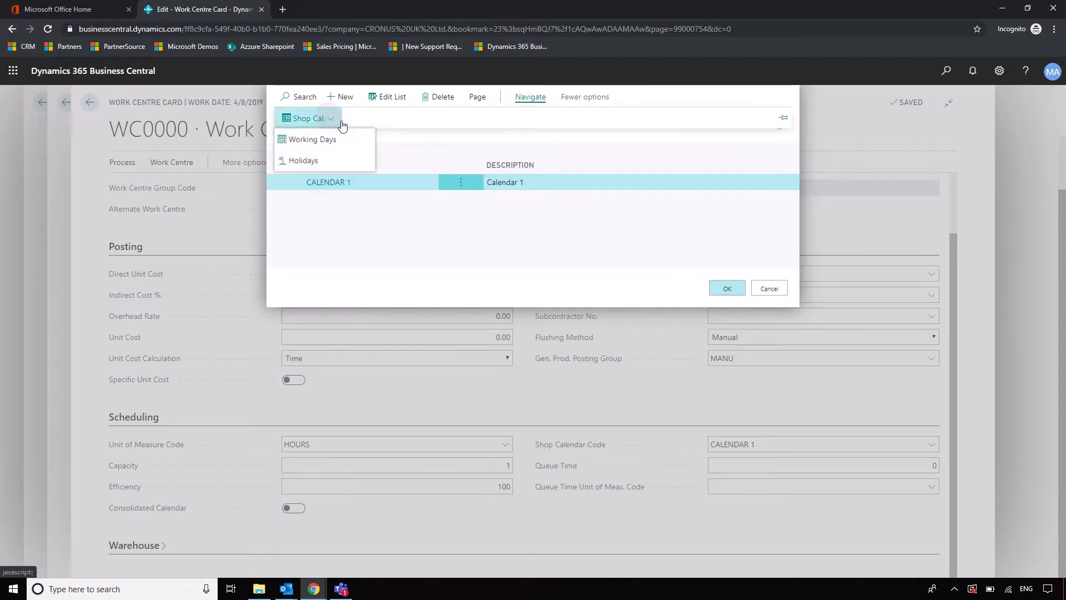
pyautogui.click(328, 139)
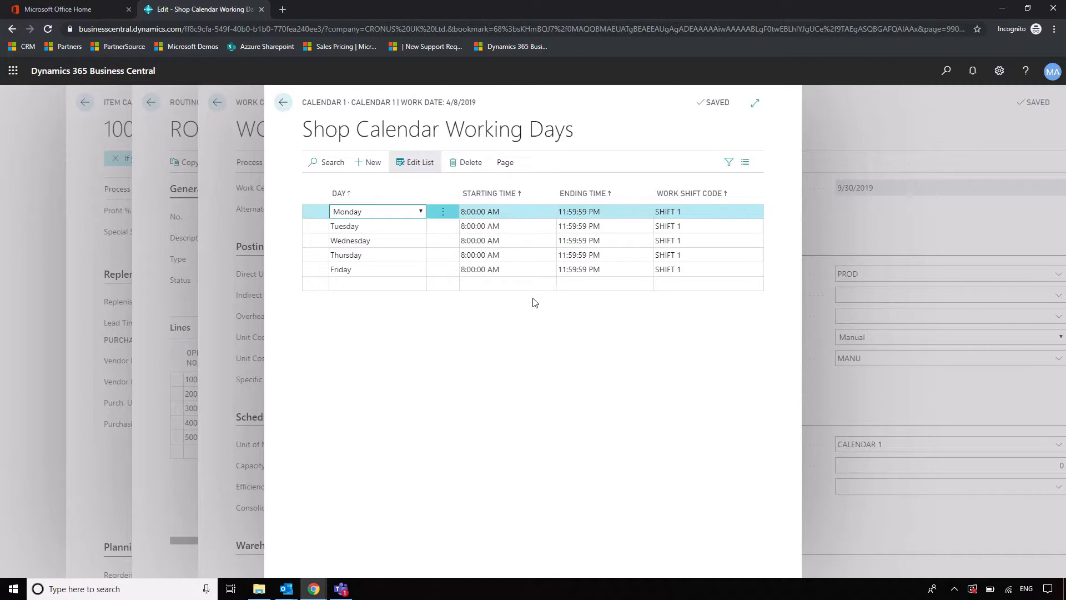
pyautogui.press('Escape')
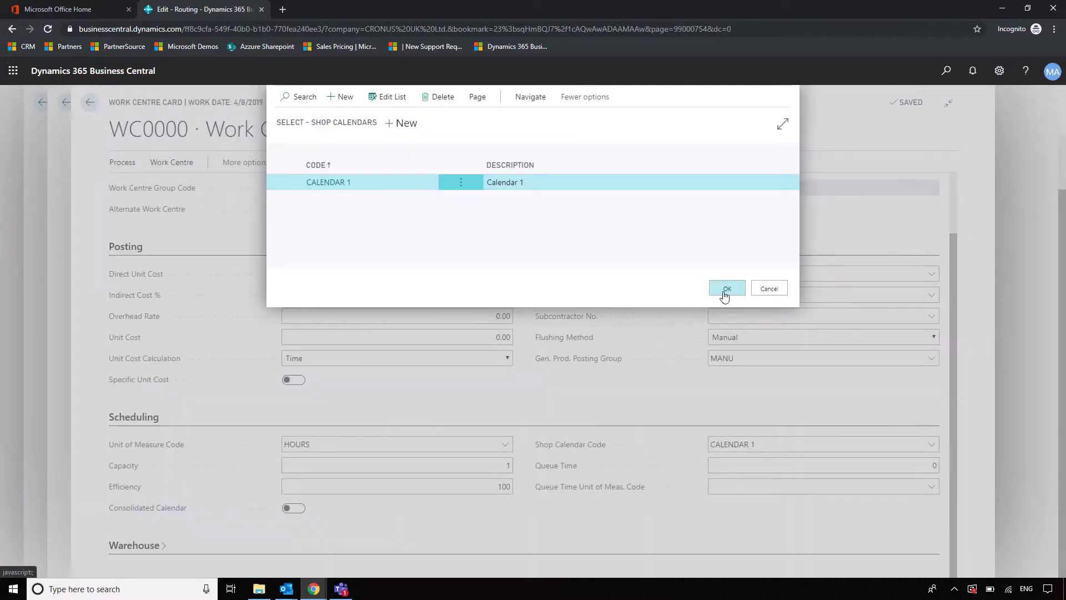
pyautogui.click(726, 288)
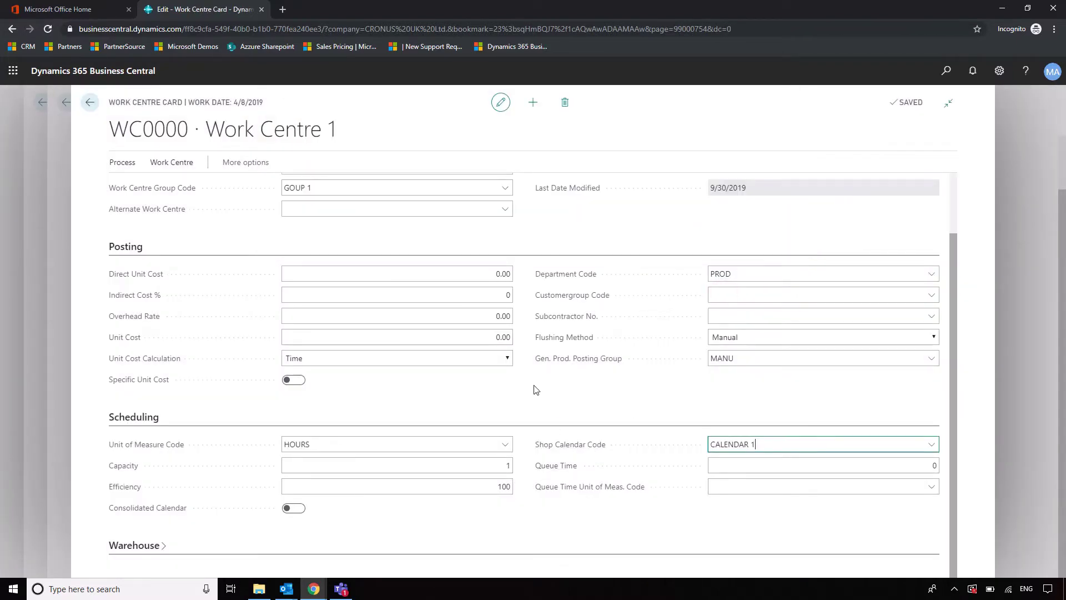
# Close the work centre card, confirm work centre WC0000 and routing ROU0000, and return to the item card
pyautogui.scroll(2, 566, 372)
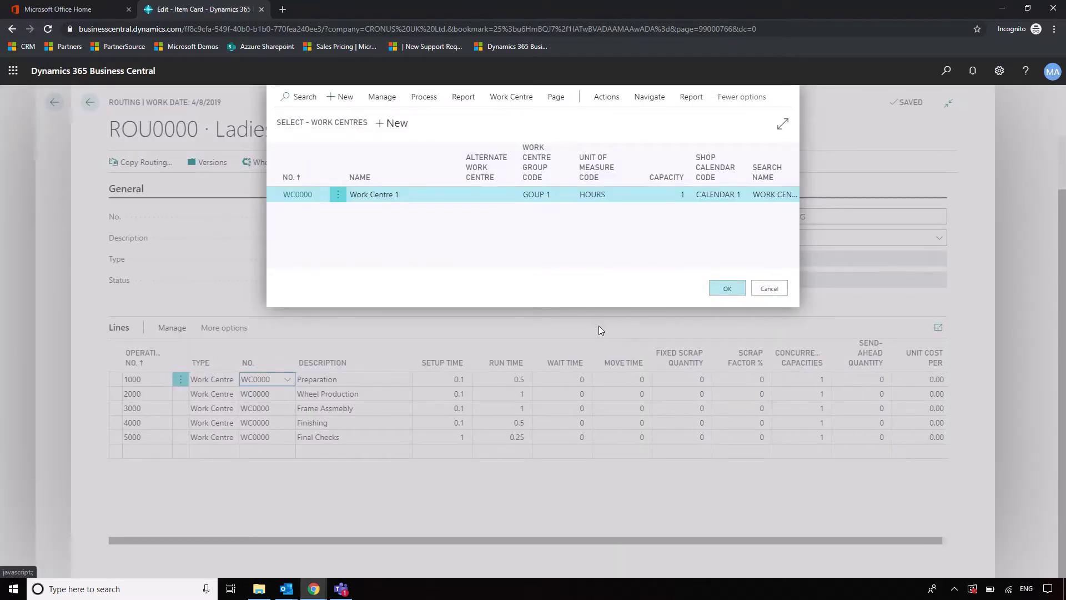
pyautogui.press('Return')
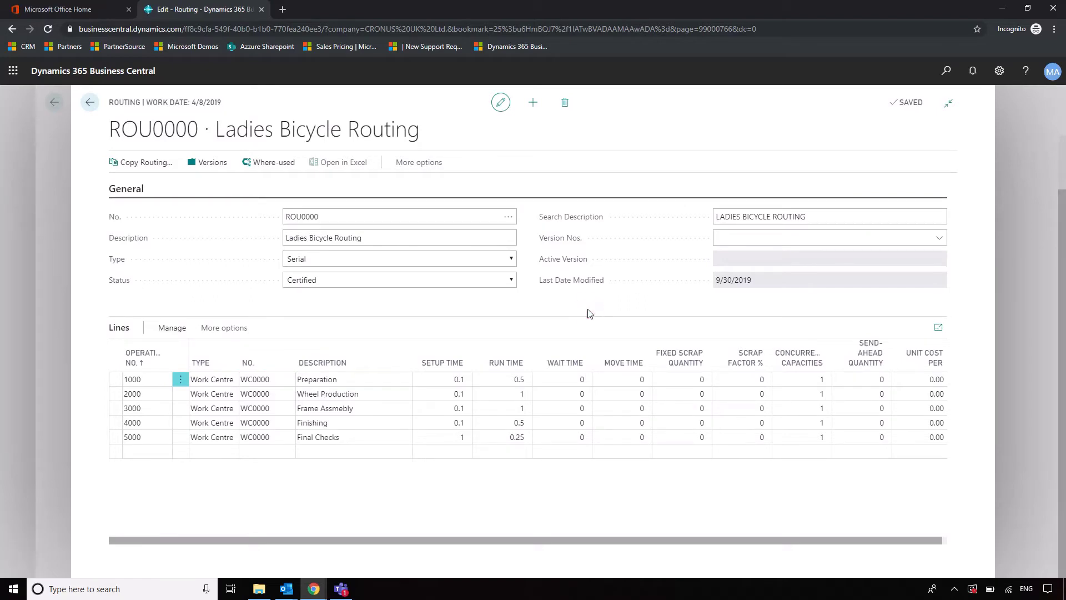
pyautogui.press('Escape')
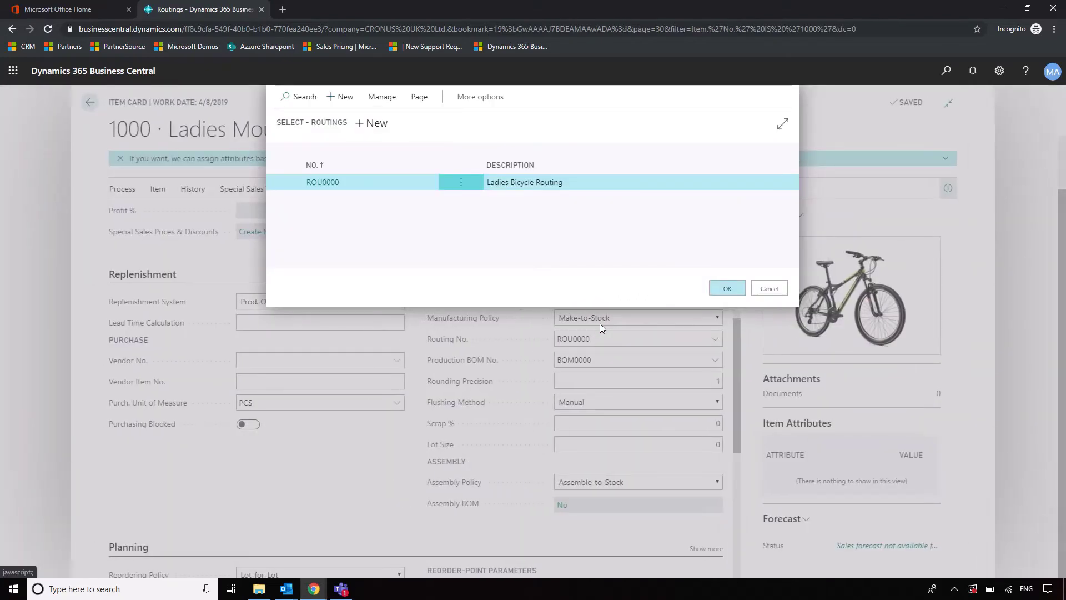
pyautogui.press('Return')
pyautogui.press('Escape')
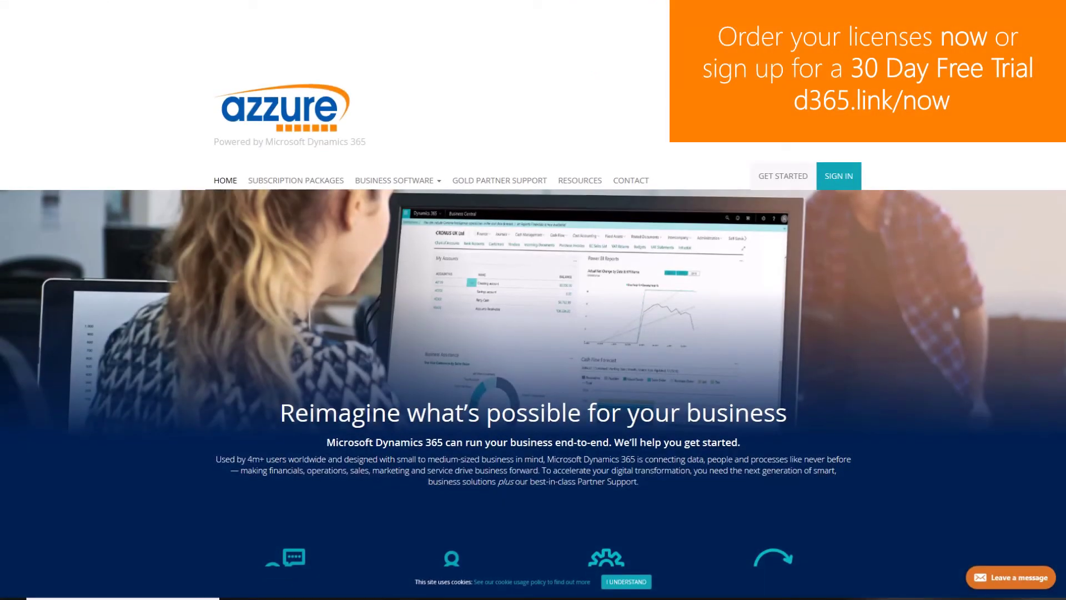
# Open the Microsoft Dynamics 365 Business Central [Premium] page from the Azzure website's subscription packages
pyautogui.click(320, 180)
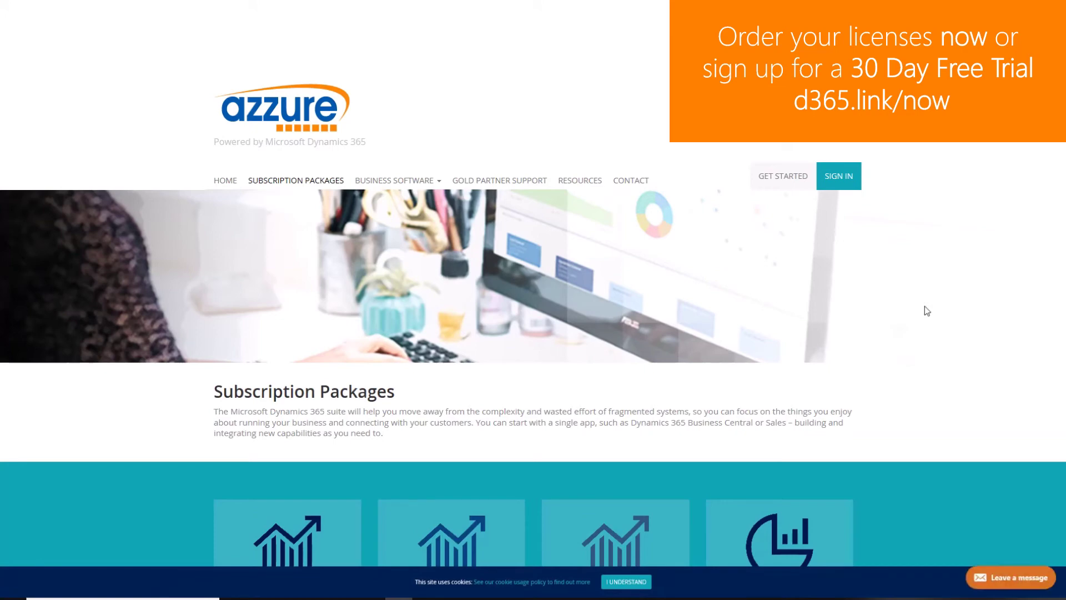
pyautogui.scroll(-3, 926, 310)
pyautogui.scroll(-2, 925, 305)
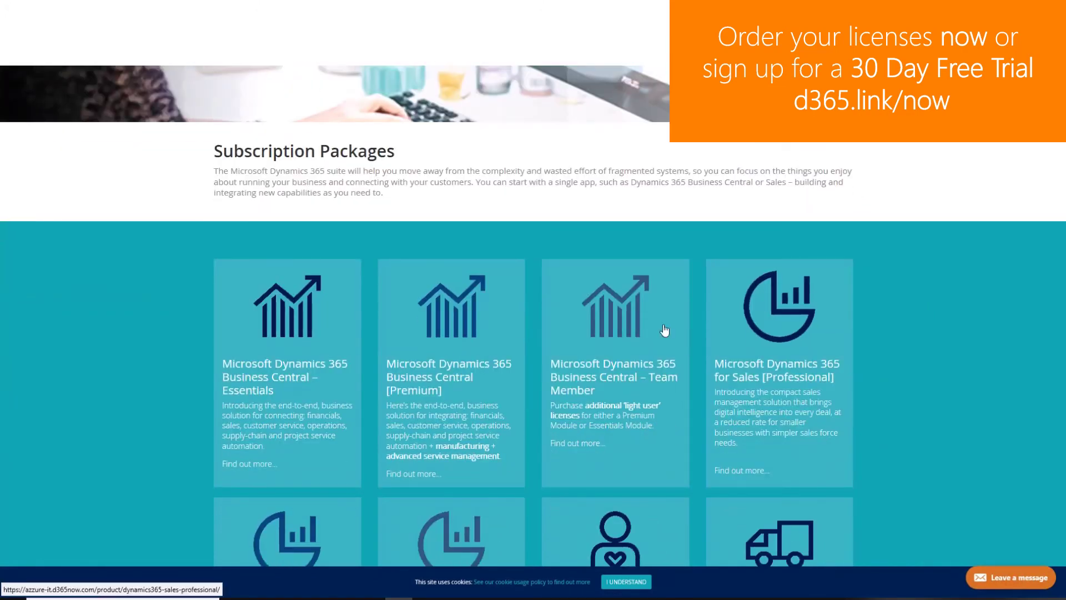
pyautogui.click(482, 331)
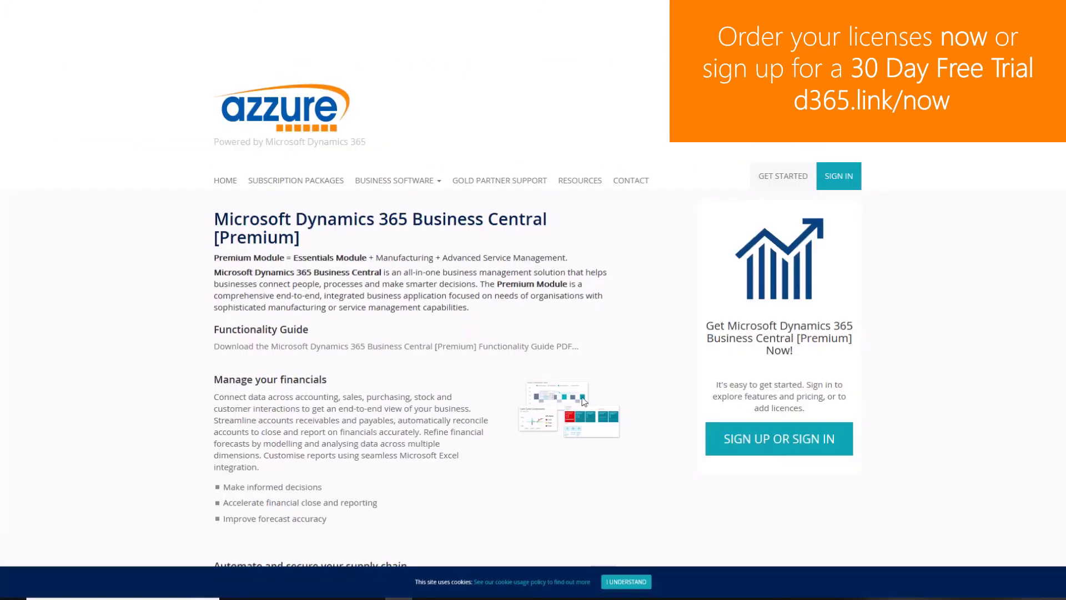
# Go to the sign-up page for Business Central [Premium] and review the Office 365 account options
pyautogui.scroll(-2, 667, 482)
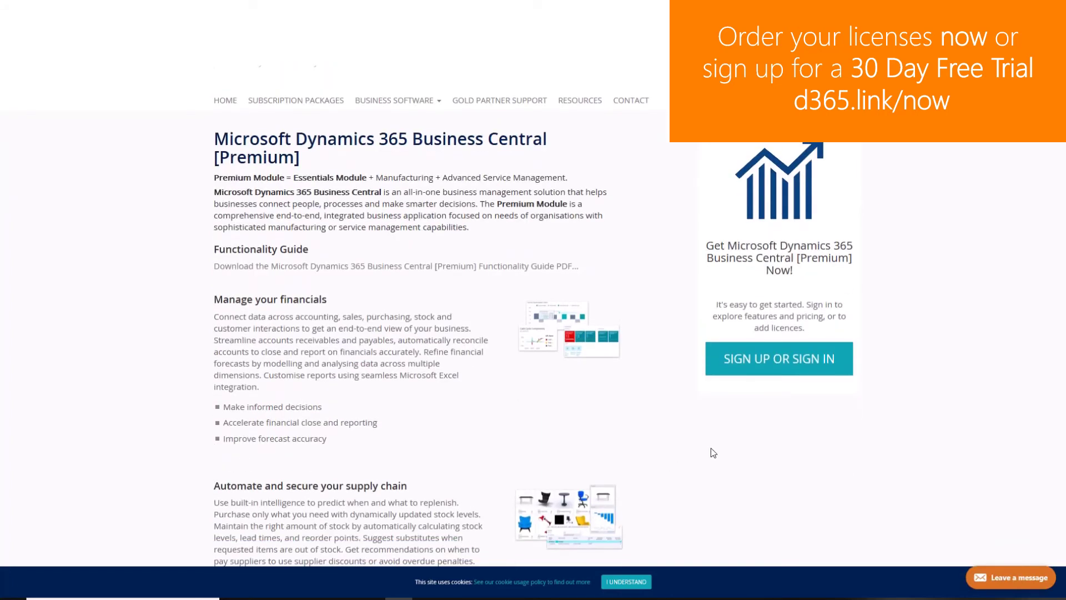
pyautogui.click(768, 365)
pyautogui.scroll(-1, 821, 451)
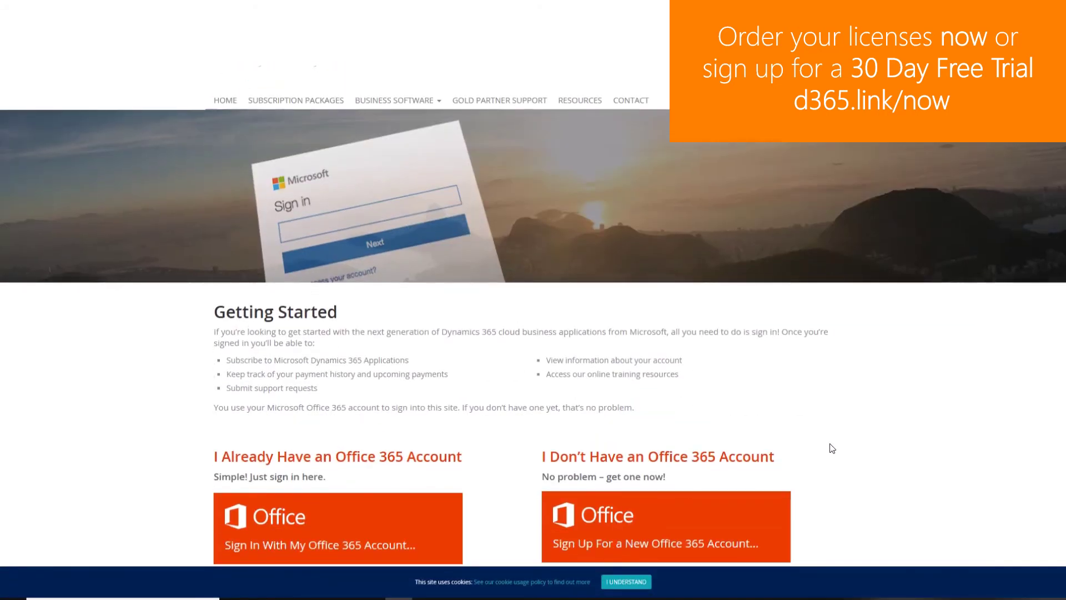
pyautogui.scroll(-3, 832, 448)
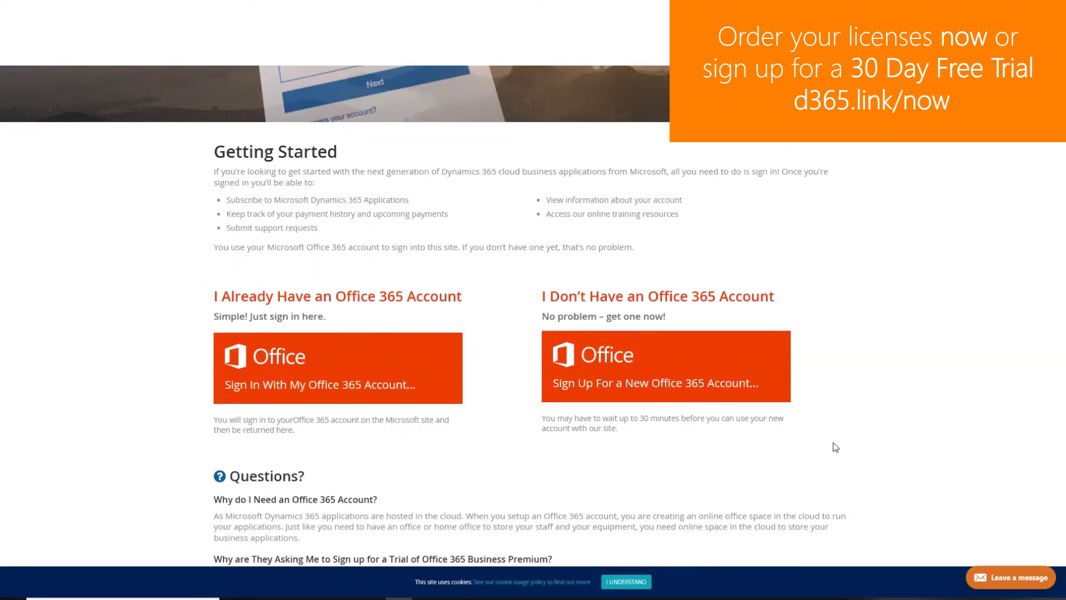